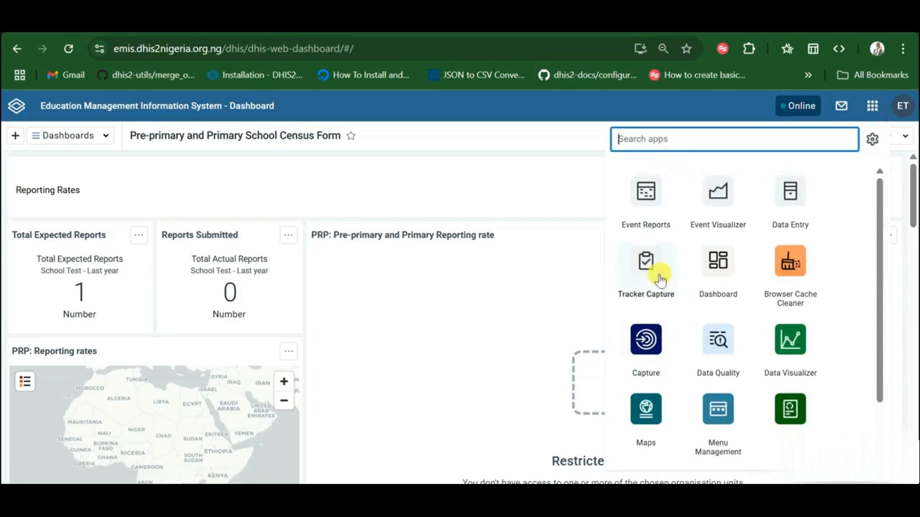
Step: Filter the DHIS2 app list with 'cap' and launch the Capture app
left_click(655, 140)
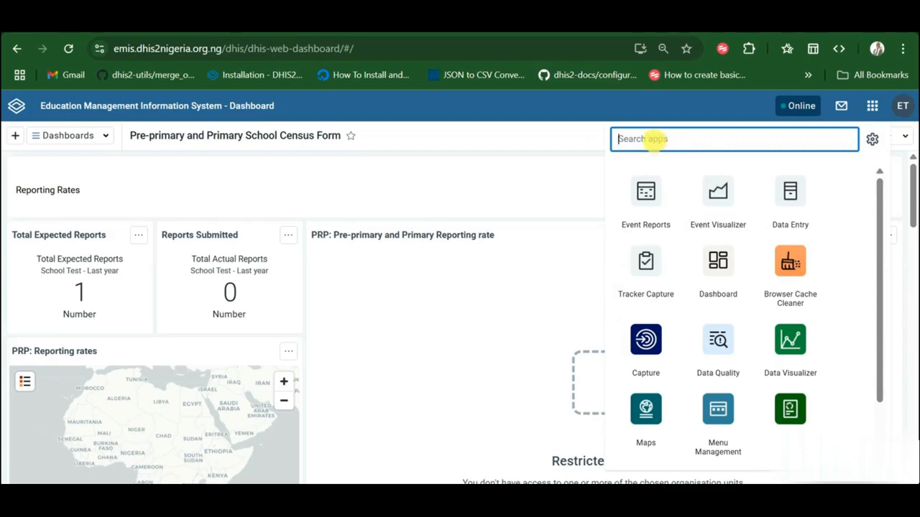
type("tra")
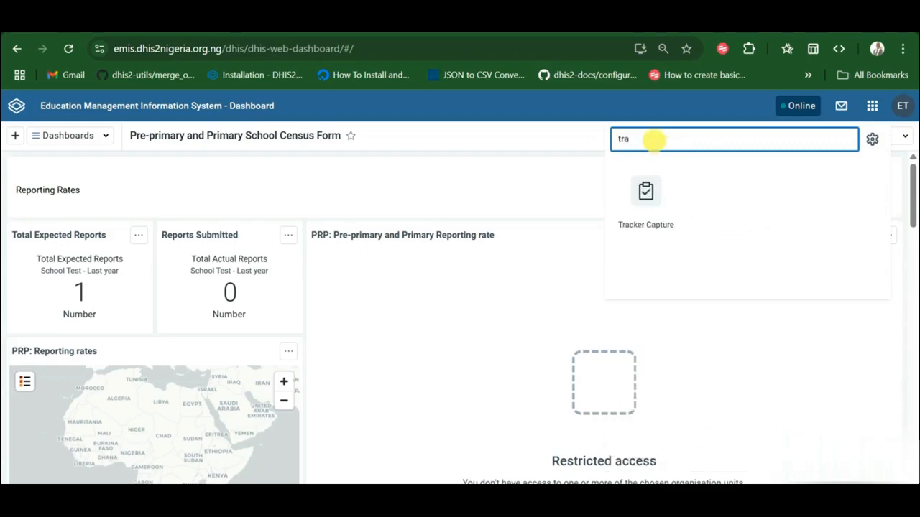
key("BackSpace")
key("BackSpace")
key("BackSpace")
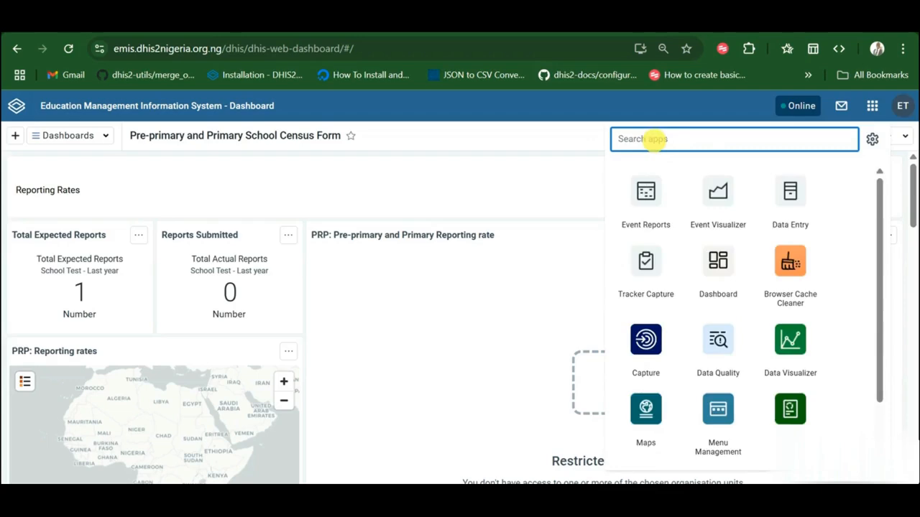
type("cap")
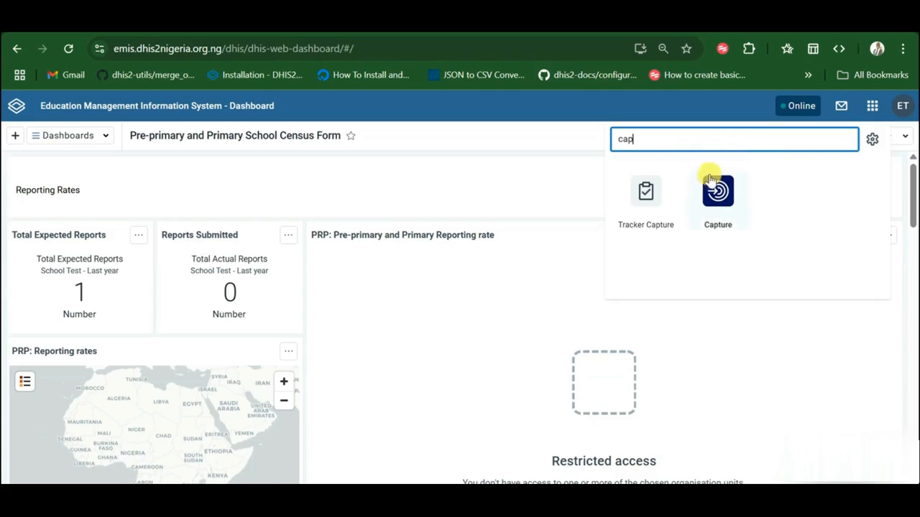
left_click(720, 195)
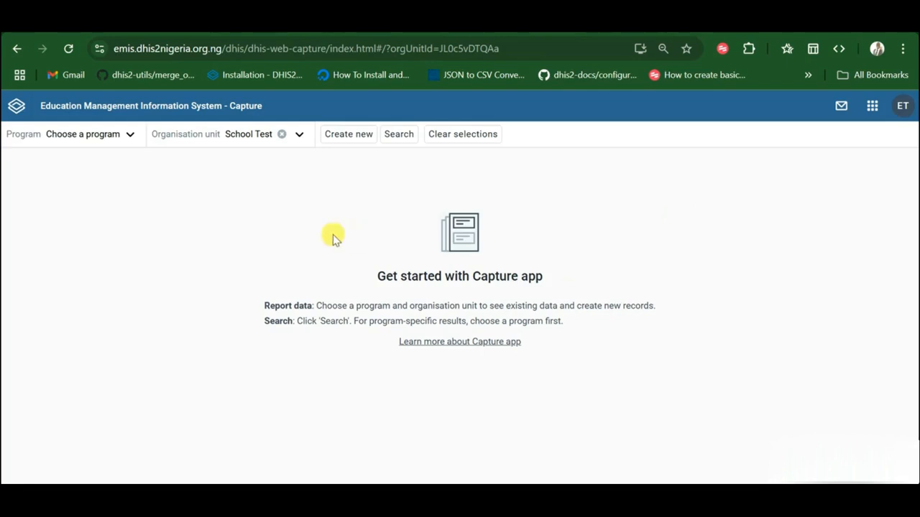
Step: Select the D. 3 STAFF Senior Secondary School program for School Test
left_click(129, 137)
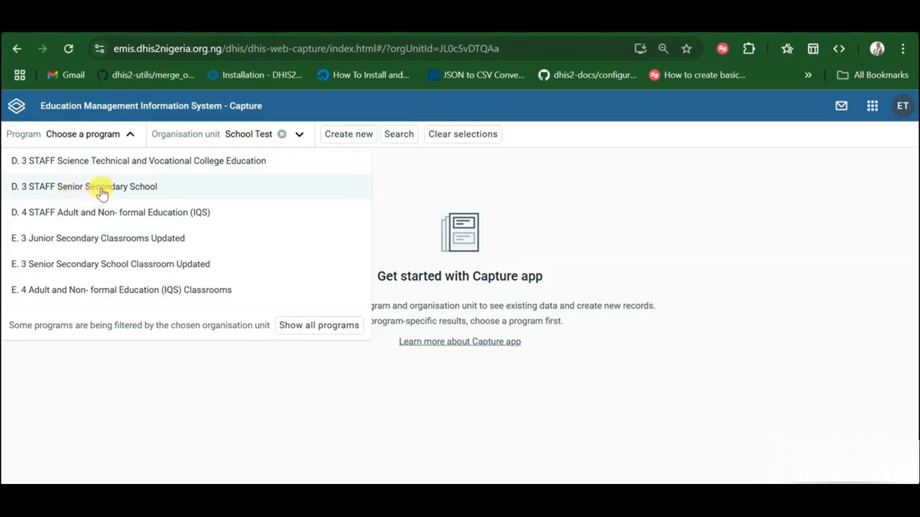
left_click(68, 189)
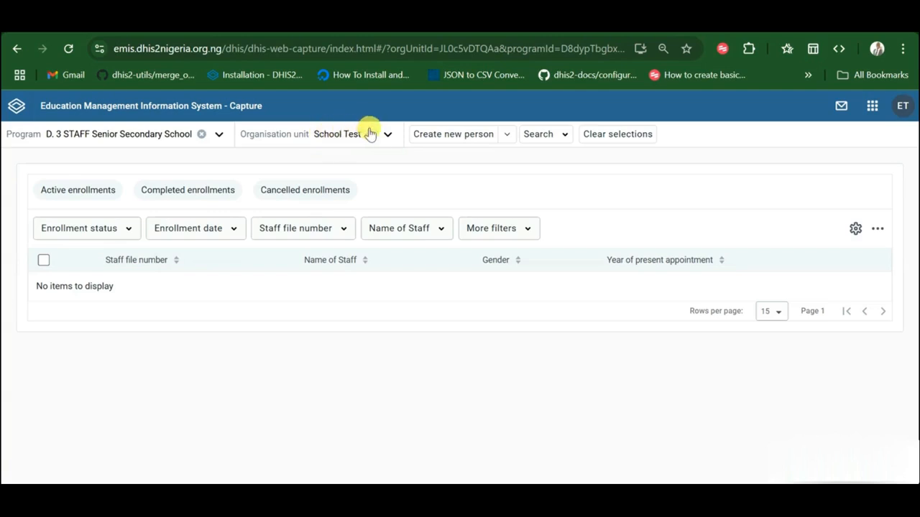
Step: Begin a new person registration and look over the registration form's fields
left_click(443, 138)
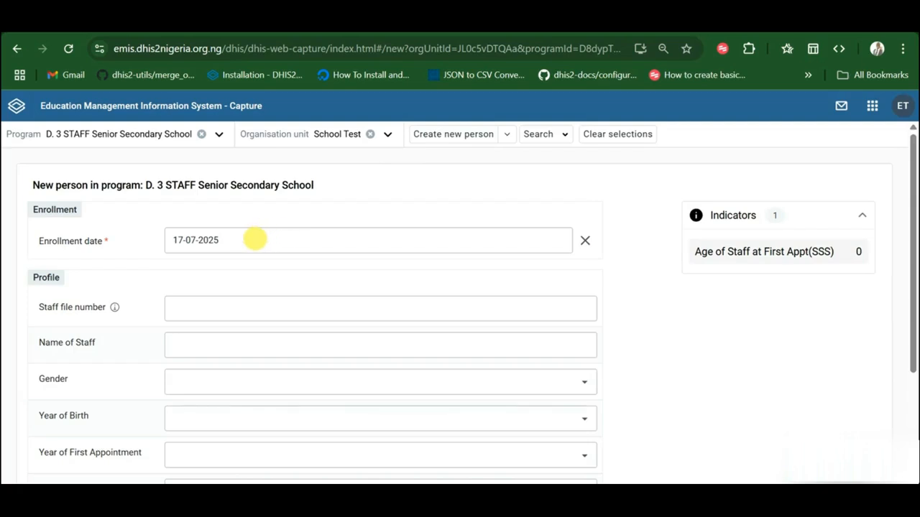
scroll(226, 310, "down", 2)
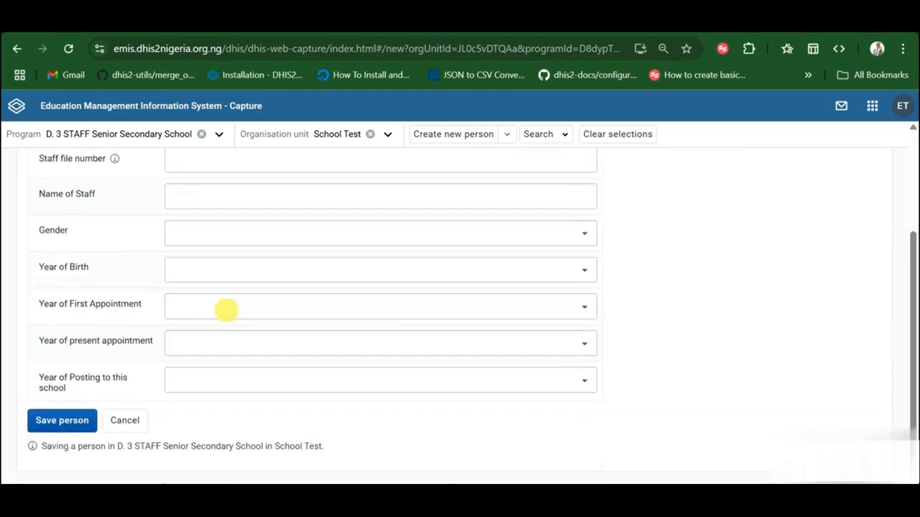
scroll(227, 314, "up", 2)
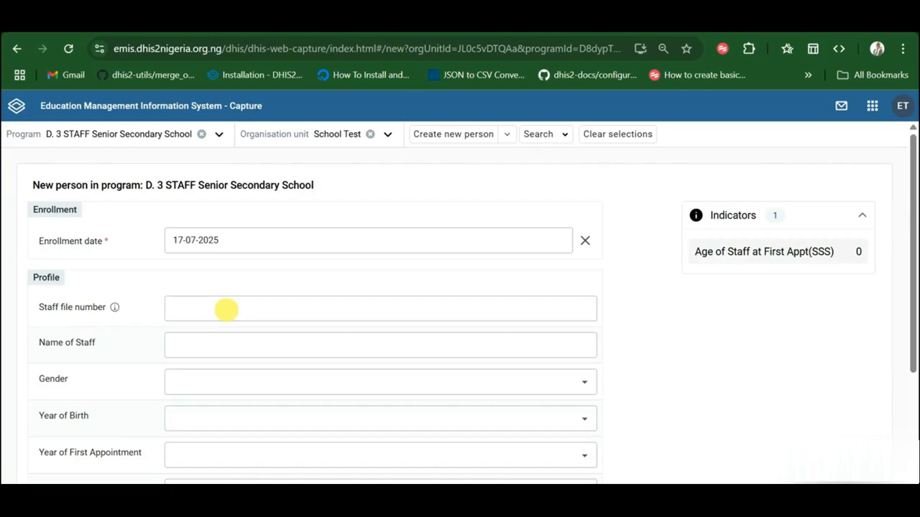
scroll(226, 310, "down", 2)
scroll(225, 308, "up", 2)
scroll(227, 309, "down", 2)
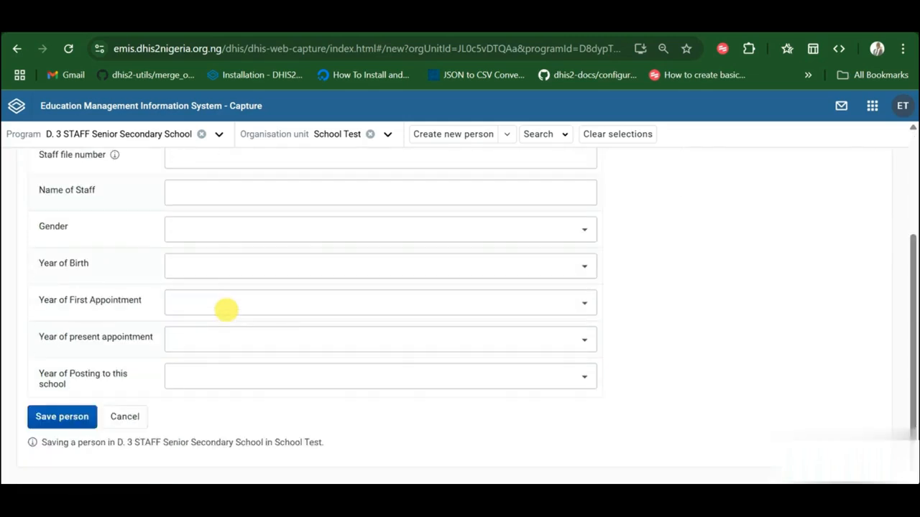
scroll(226, 309, "up", 2)
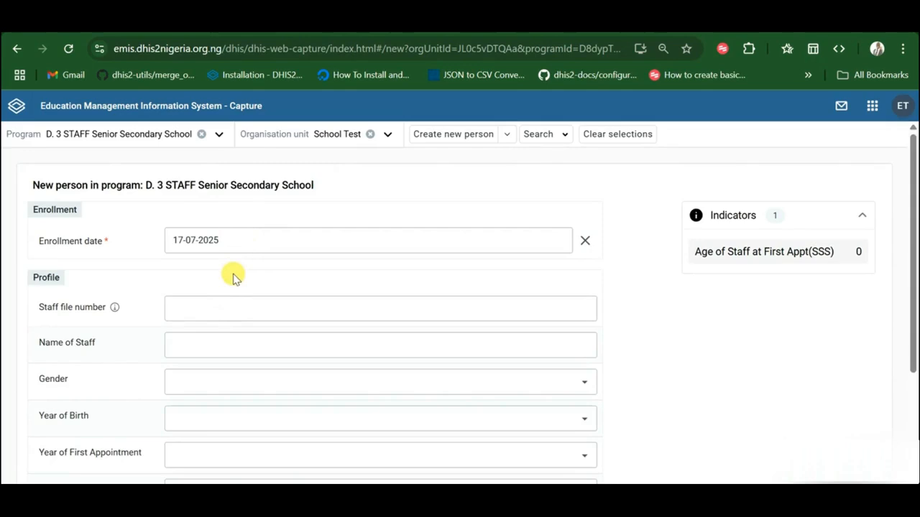
scroll(247, 312, "down", 2)
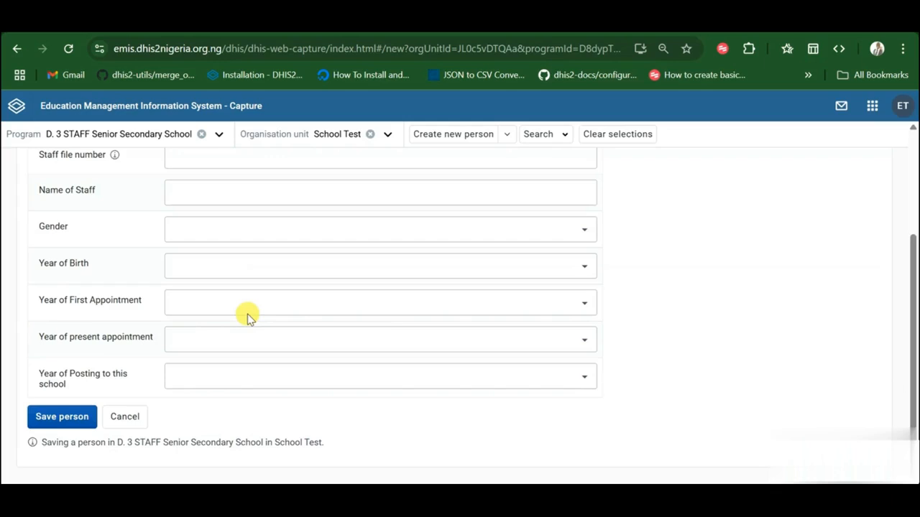
scroll(246, 316, "up", 2)
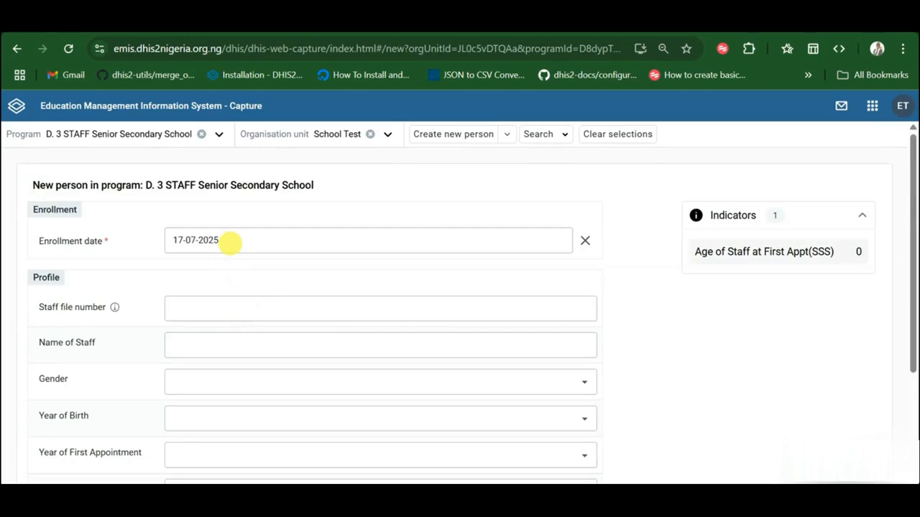
left_click(214, 242)
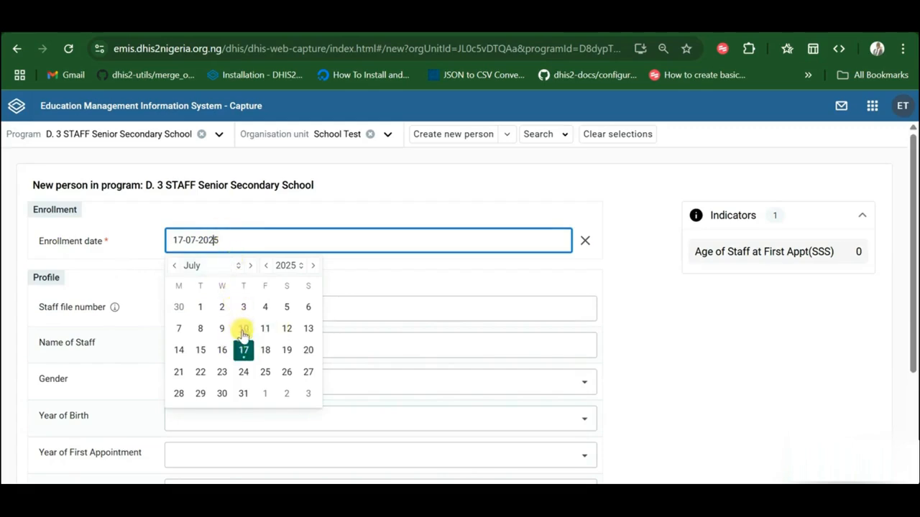
Step: Set the enrollment date to 27-07-2024 by switching the calendar year to 2024
left_click(288, 266)
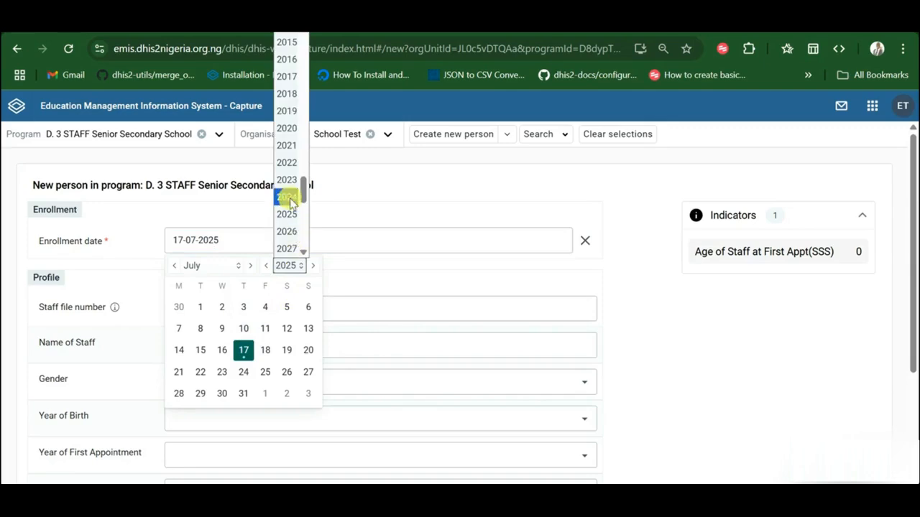
left_click(286, 199)
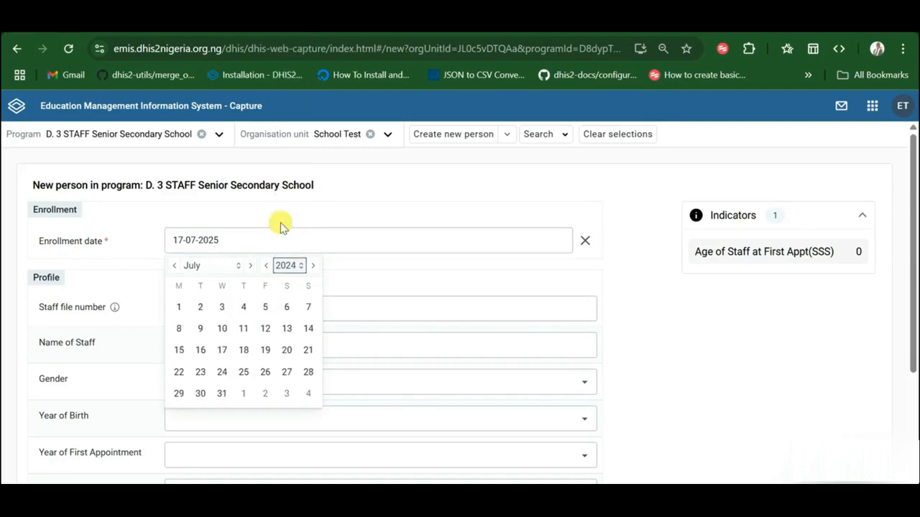
left_click(284, 372)
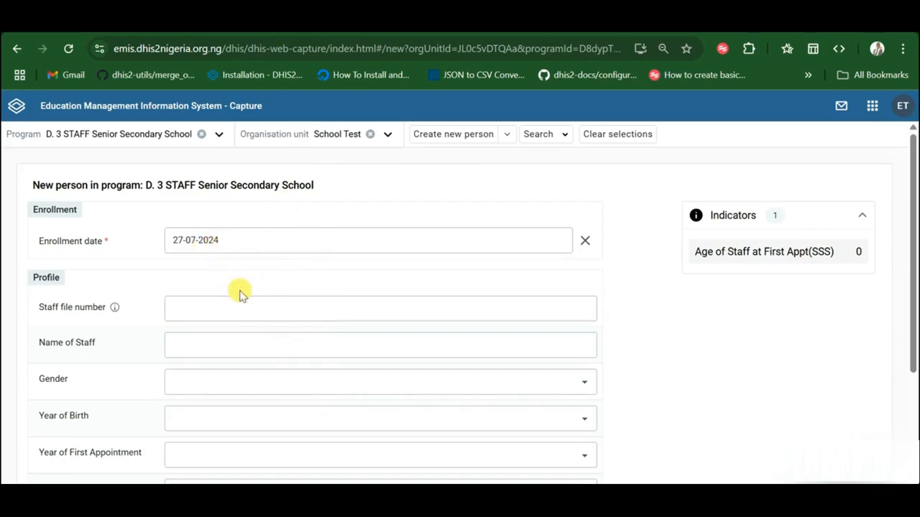
left_click(194, 309)
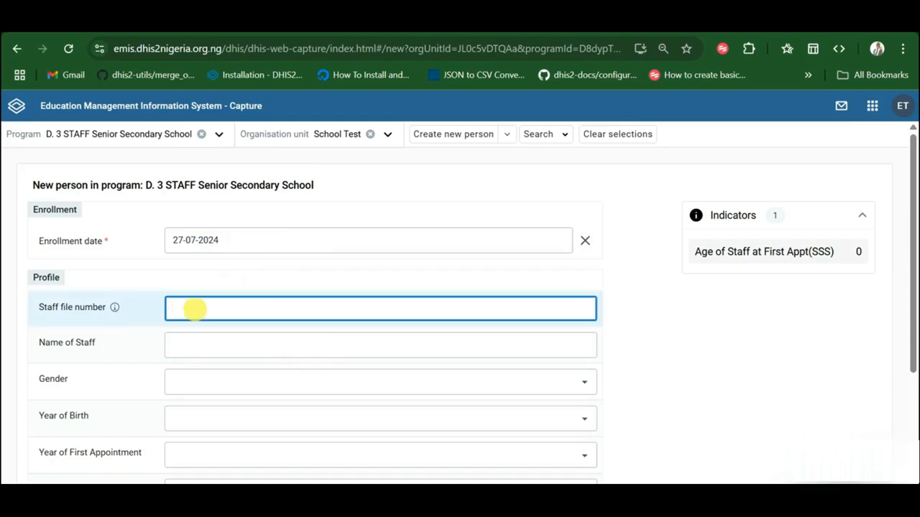
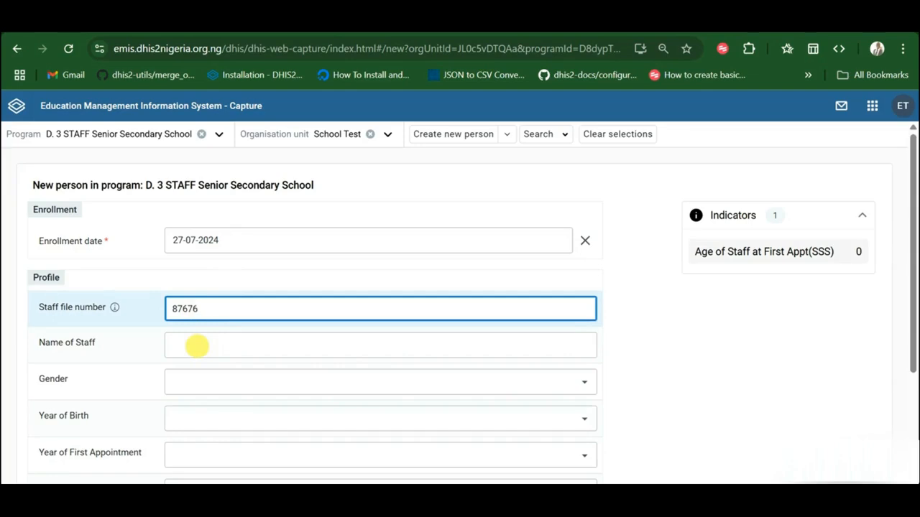
left_click(197, 346)
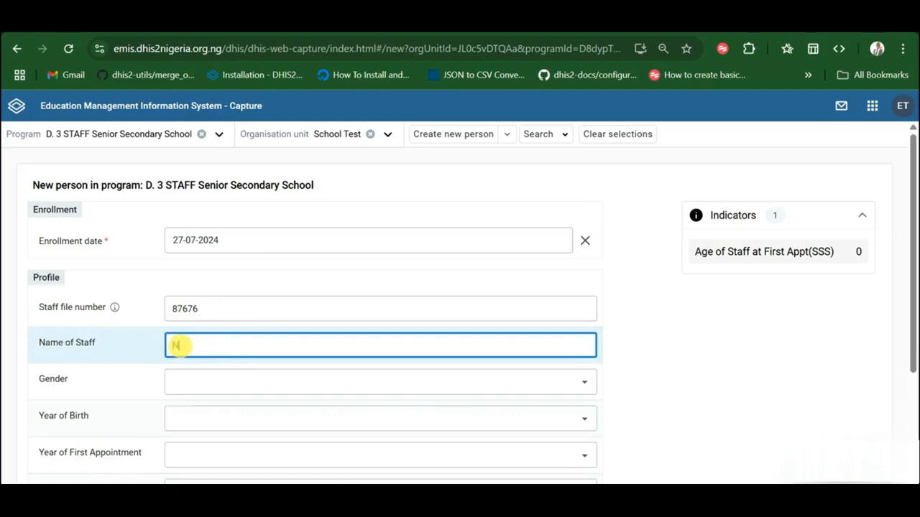
left_click(223, 383)
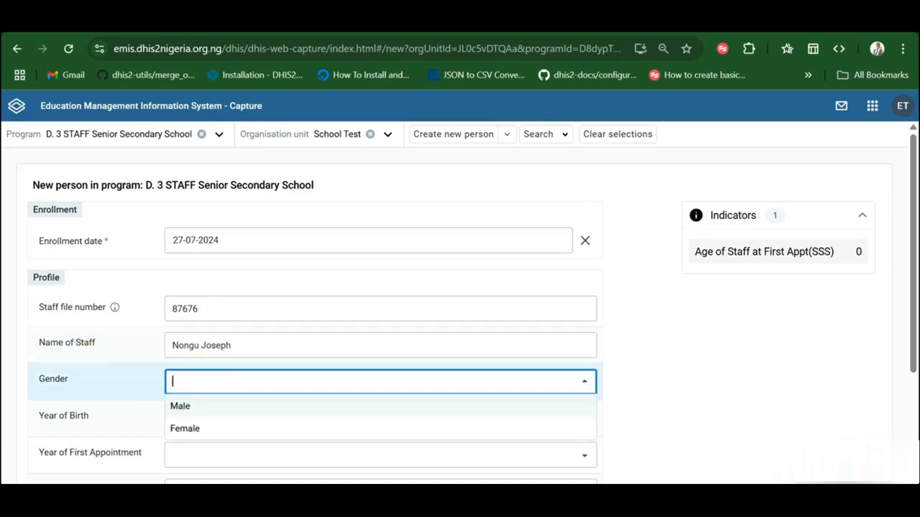
left_click(191, 414)
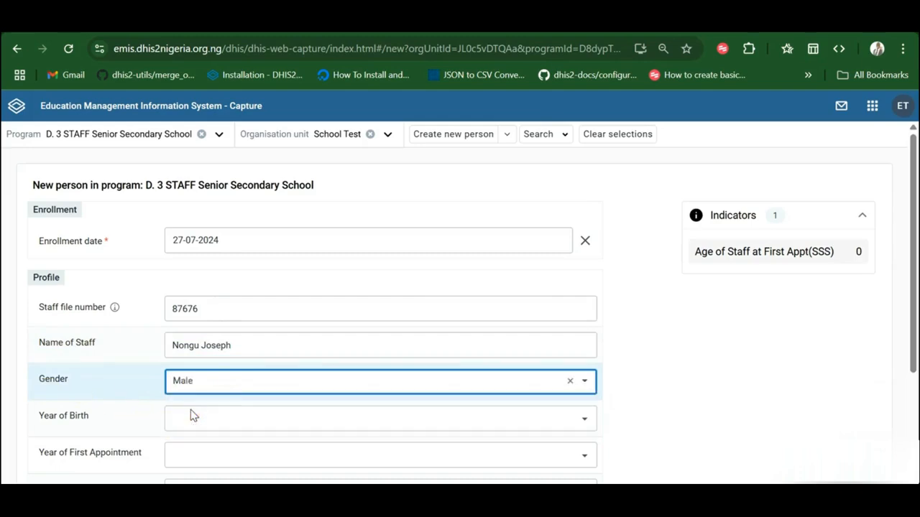
scroll(230, 399, "down", 1)
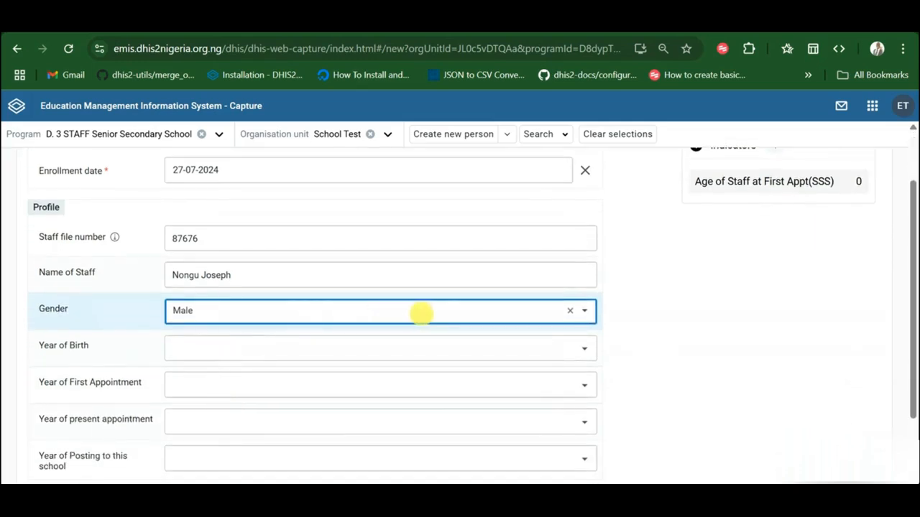
left_click(194, 354)
Step: Set year of birth to 1975 and year of first appointment to 2000
scroll(206, 381, "down", 20)
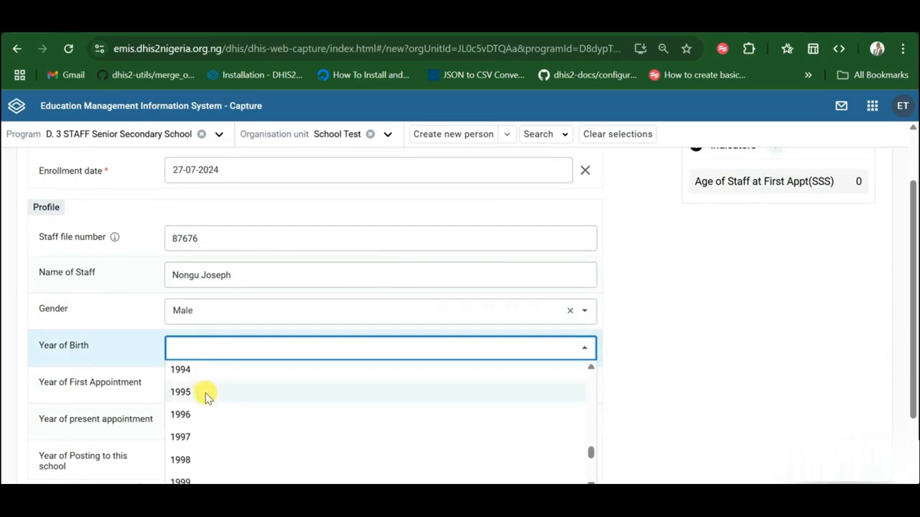
scroll(206, 395, "up", 6)
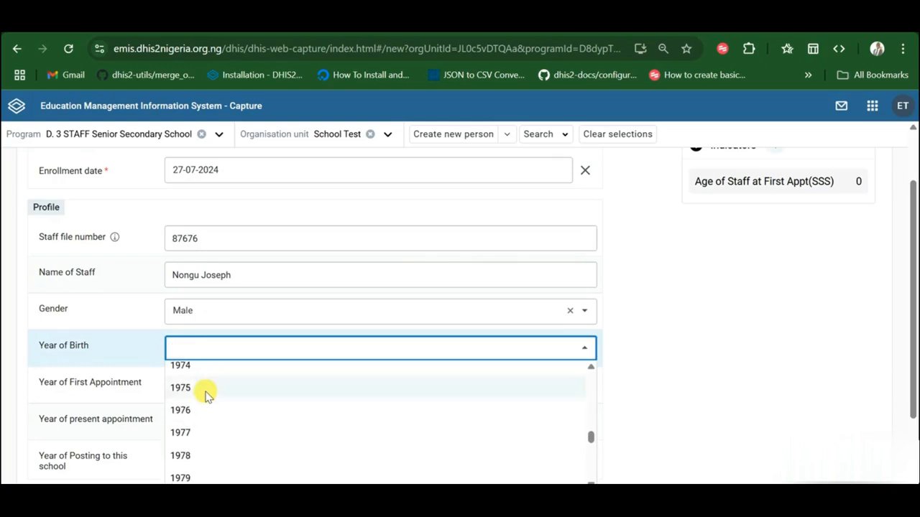
left_click(183, 388)
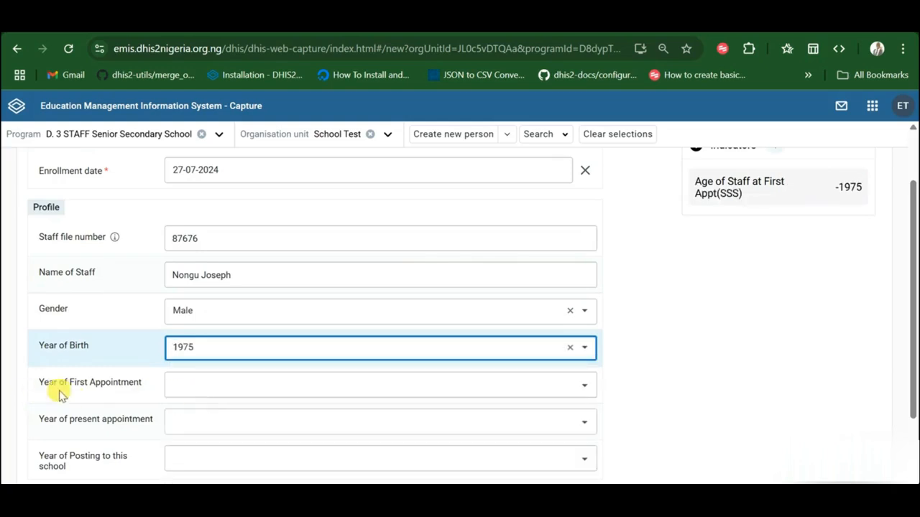
left_click(196, 385)
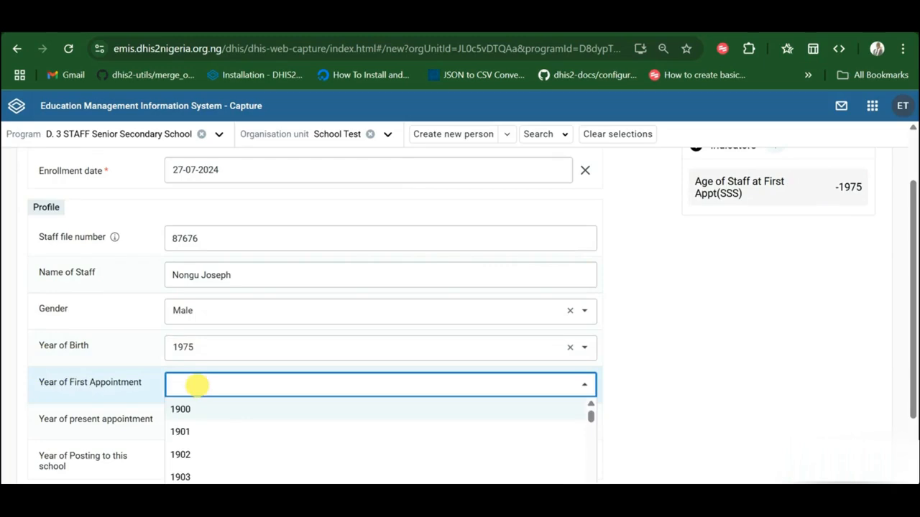
scroll(212, 423, "down", 20)
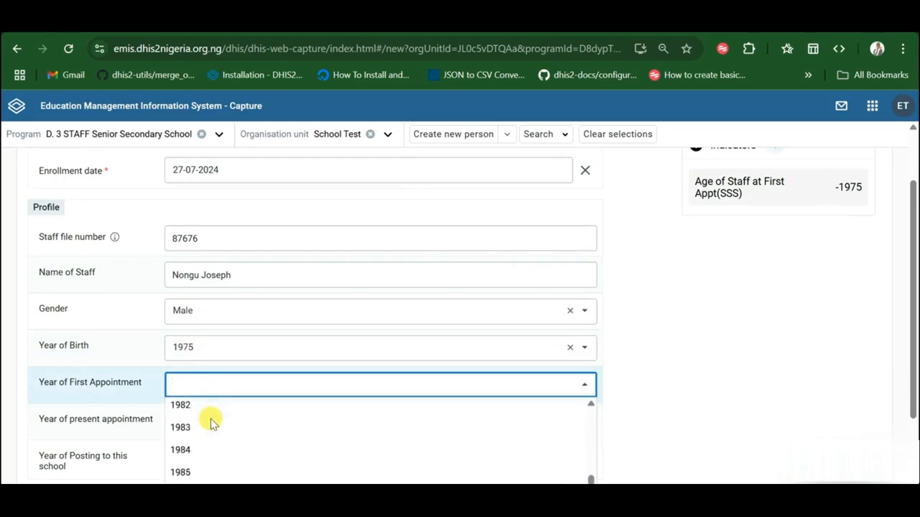
scroll(212, 423, "down", 8)
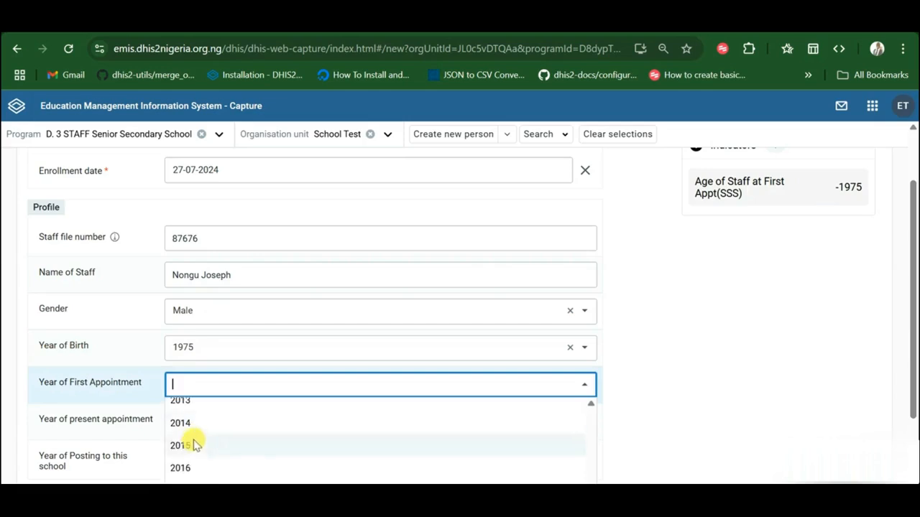
scroll(194, 446, "up", 5)
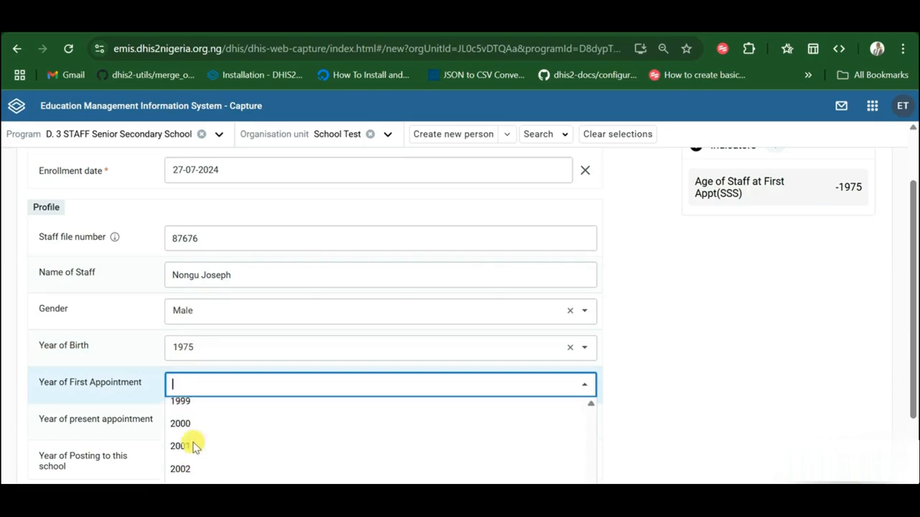
left_click(184, 454)
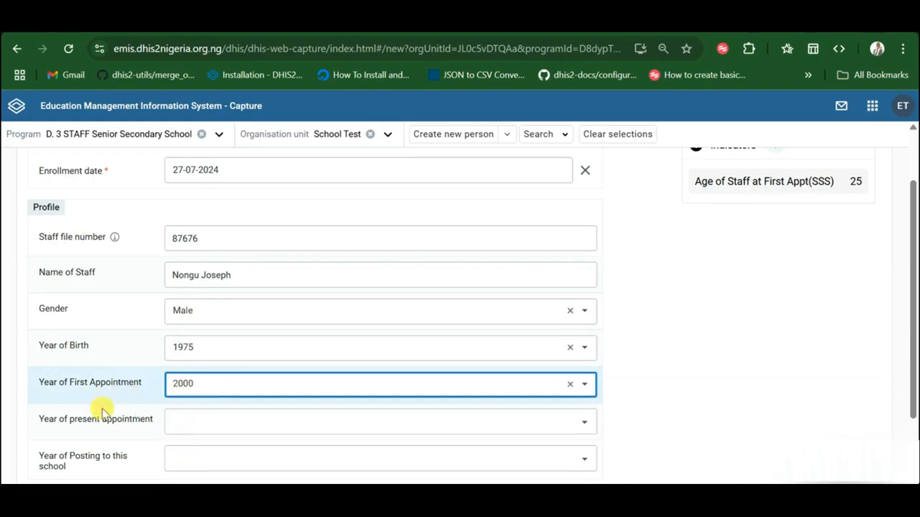
Step: Set the year of present appointment to 2007
left_click(200, 421)
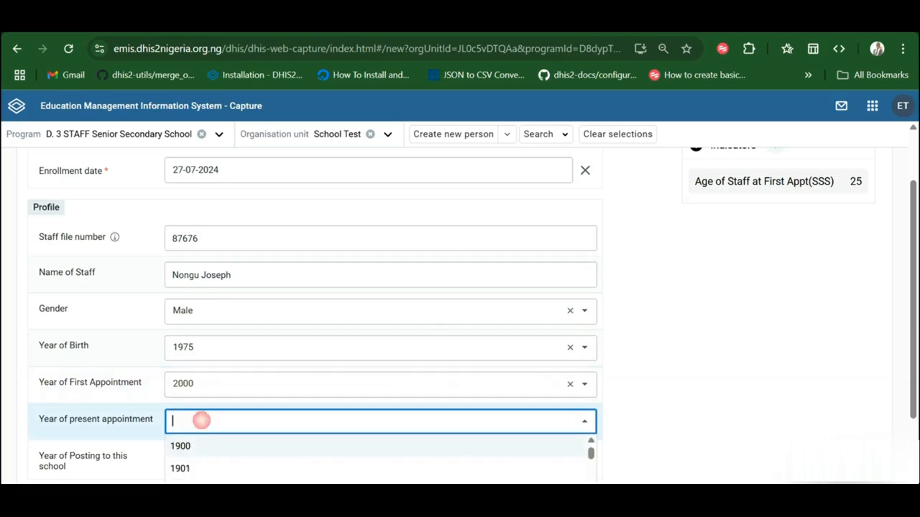
scroll(198, 457, "down", 20)
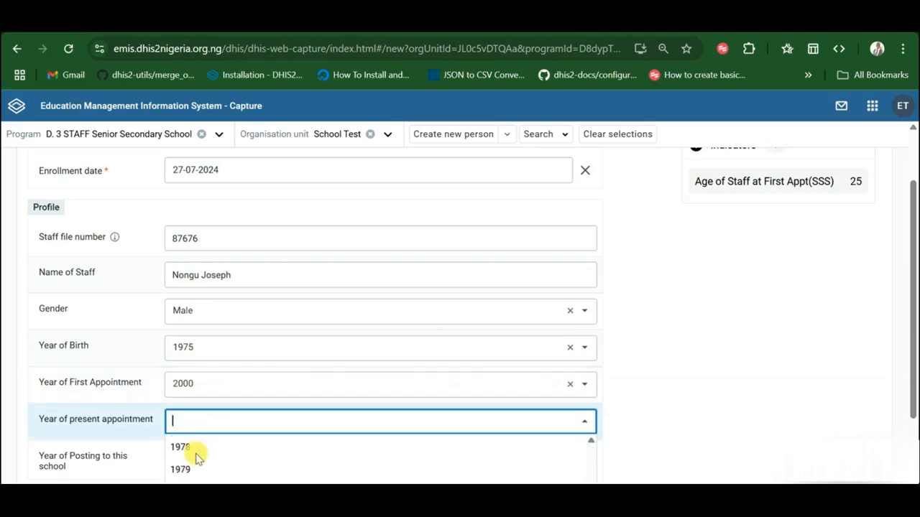
scroll(197, 458, "down", 12)
scroll(198, 458, "up", 3)
scroll(198, 458, "up", 2)
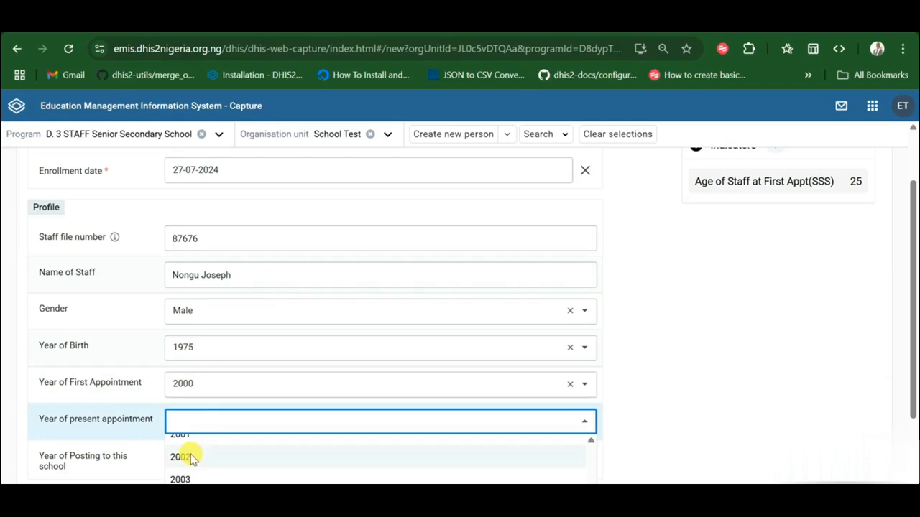
scroll(191, 460, "down", 3)
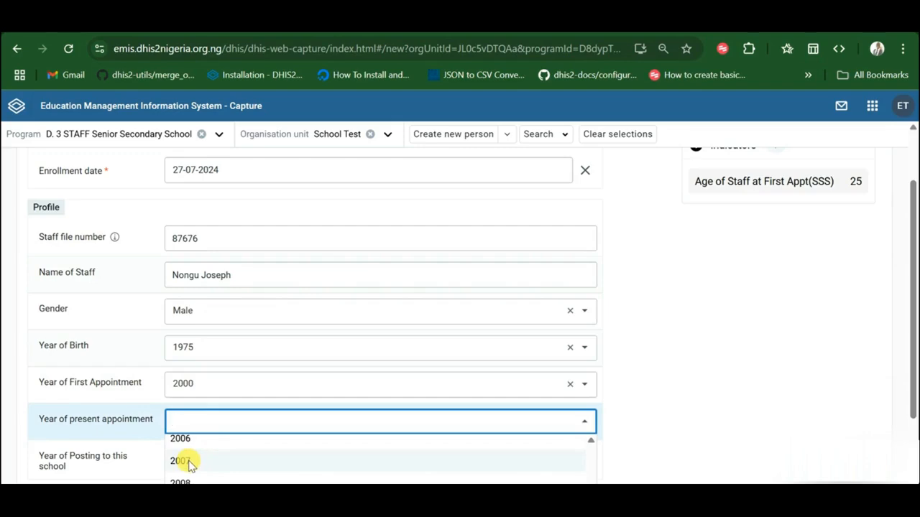
left_click(190, 463)
scroll(201, 423, "down", 1)
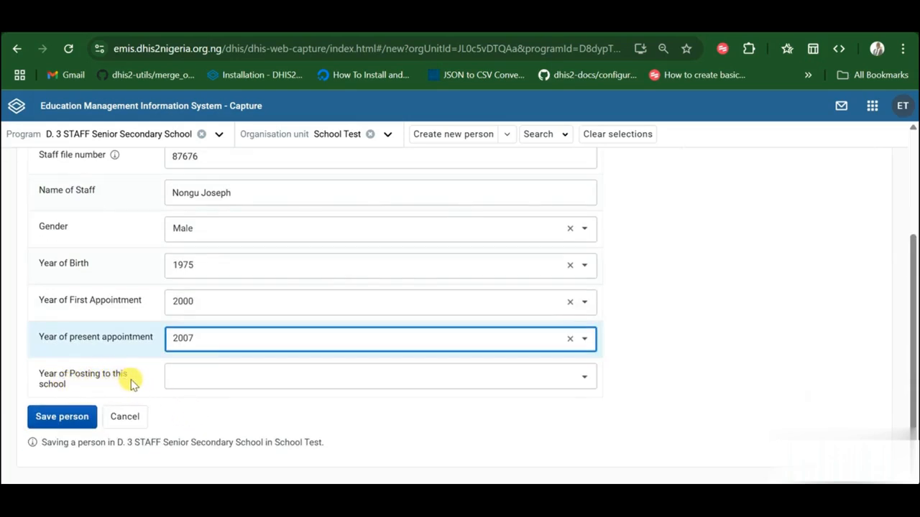
Step: Set the year of posting to this school to 2007
left_click(243, 376)
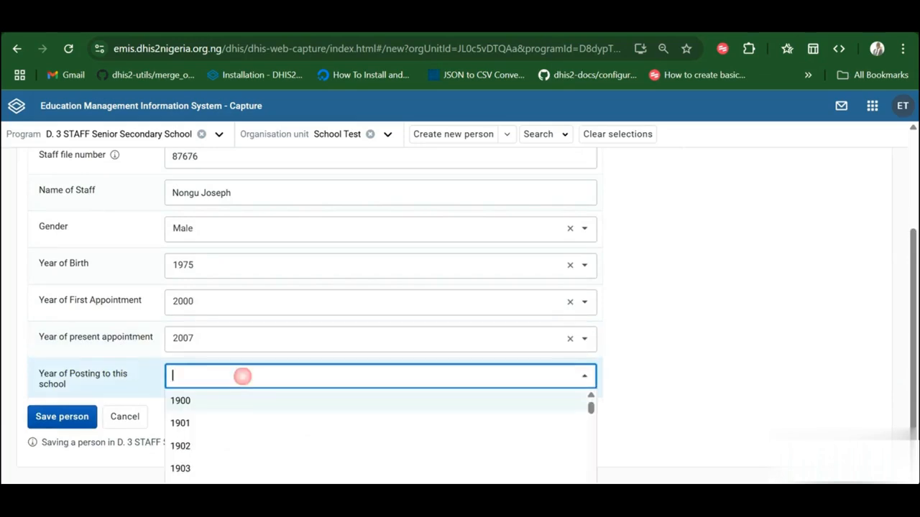
scroll(231, 446, "down", 5)
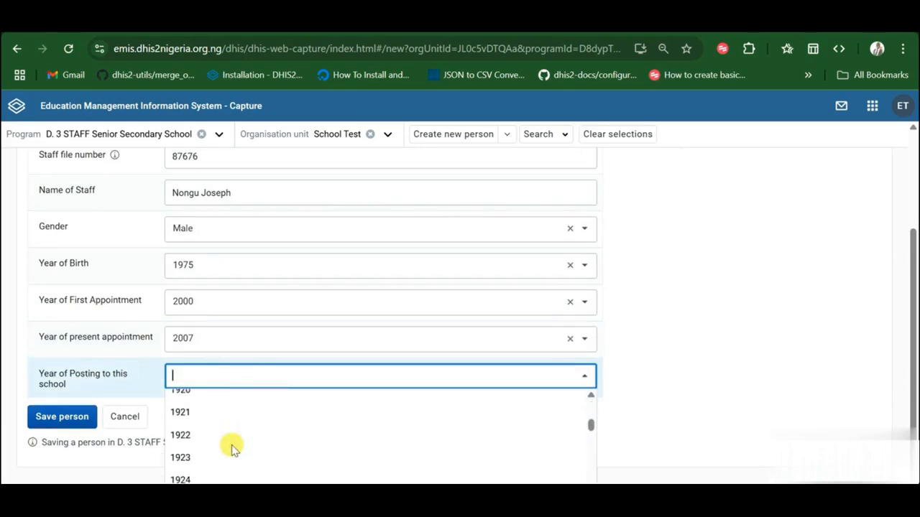
scroll(232, 447, "down", 10)
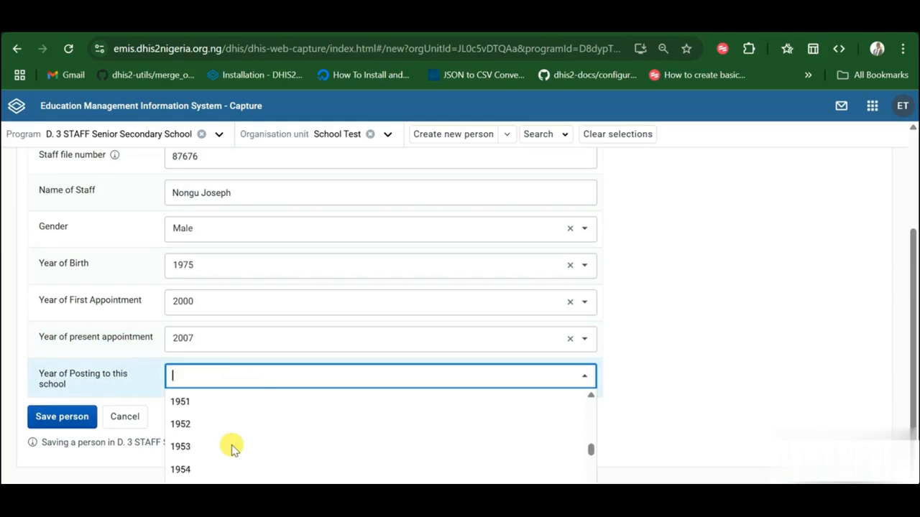
scroll(231, 447, "down", 8)
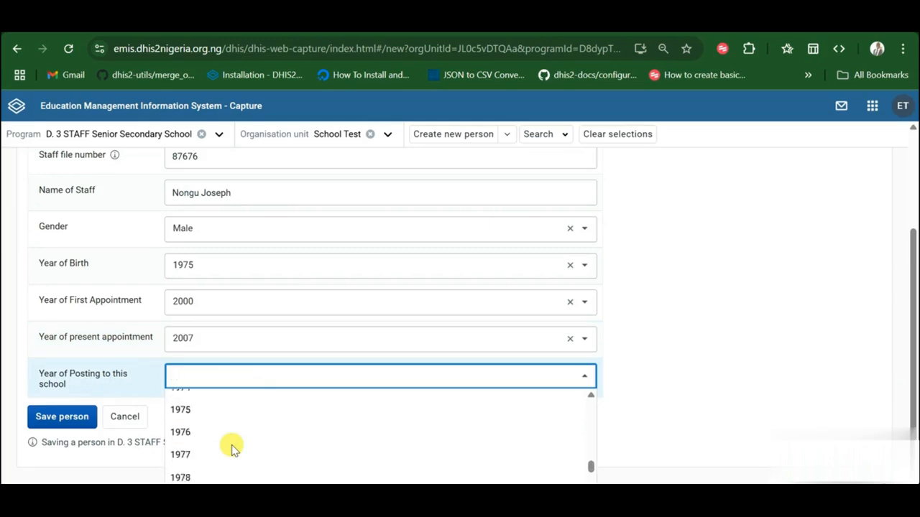
scroll(232, 447, "down", 8)
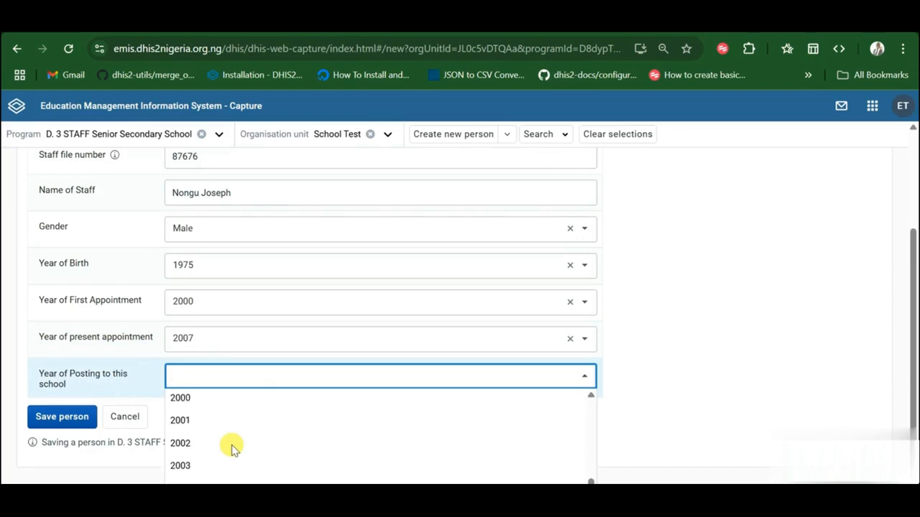
scroll(231, 447, "down", 2)
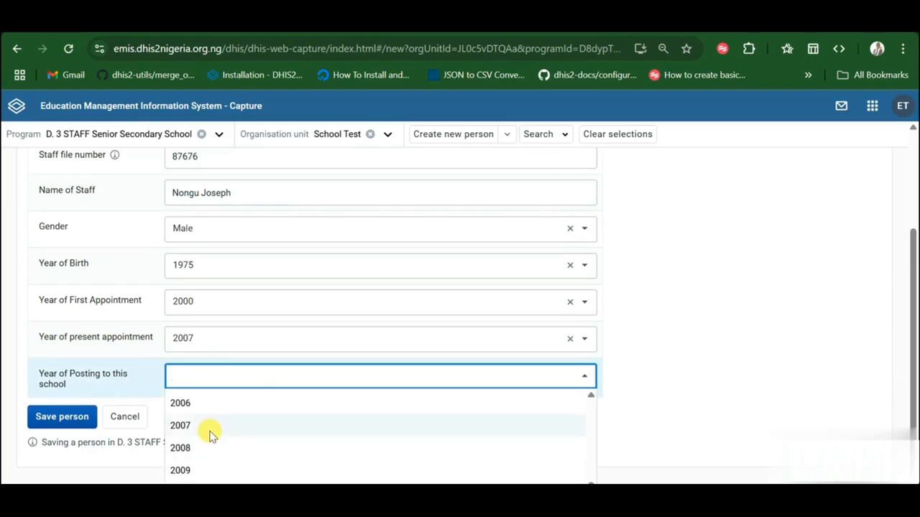
left_click(212, 432)
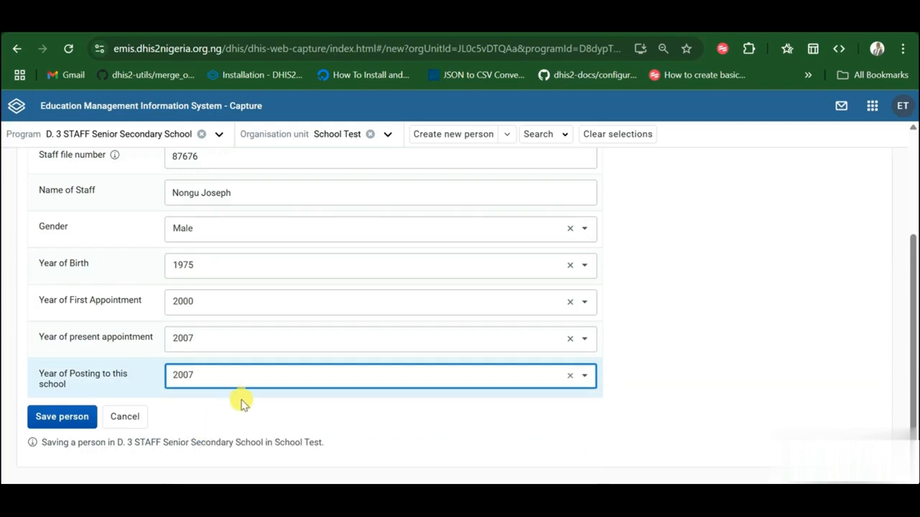
scroll(230, 335, "up", 2)
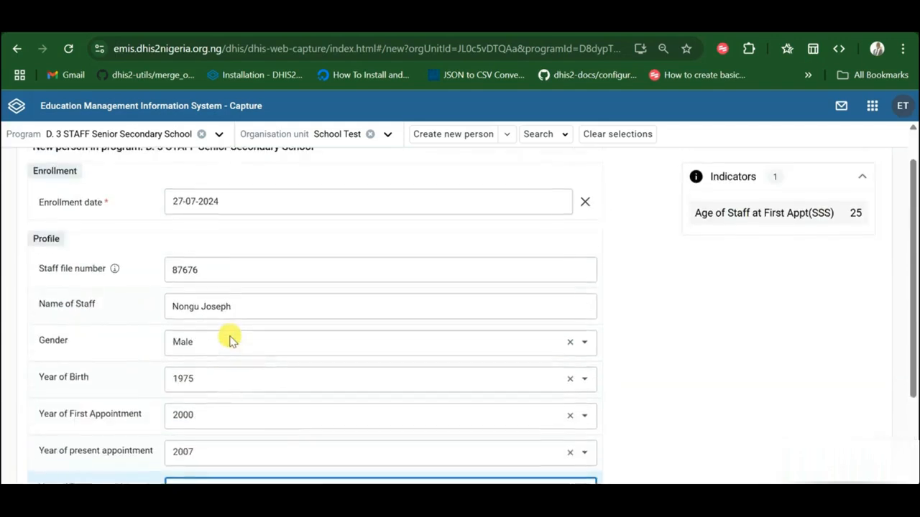
scroll(231, 339, "up", 1)
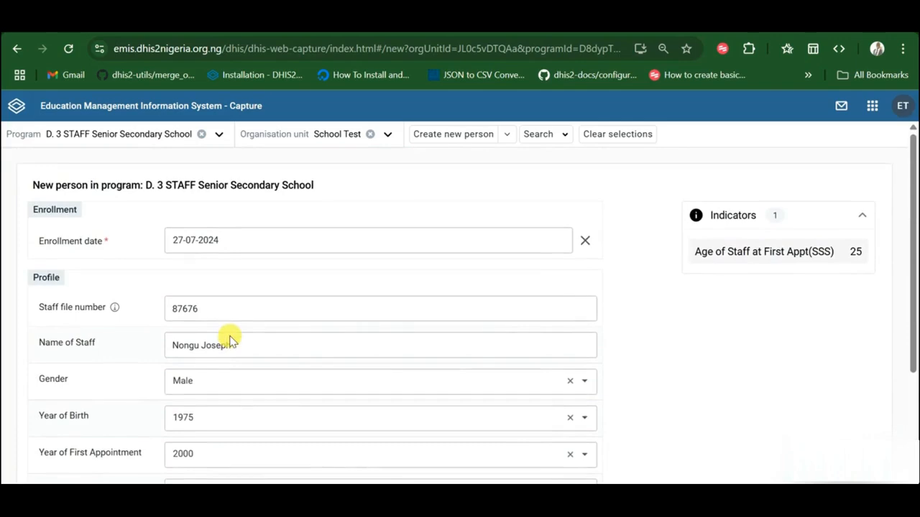
scroll(230, 339, "down", 2)
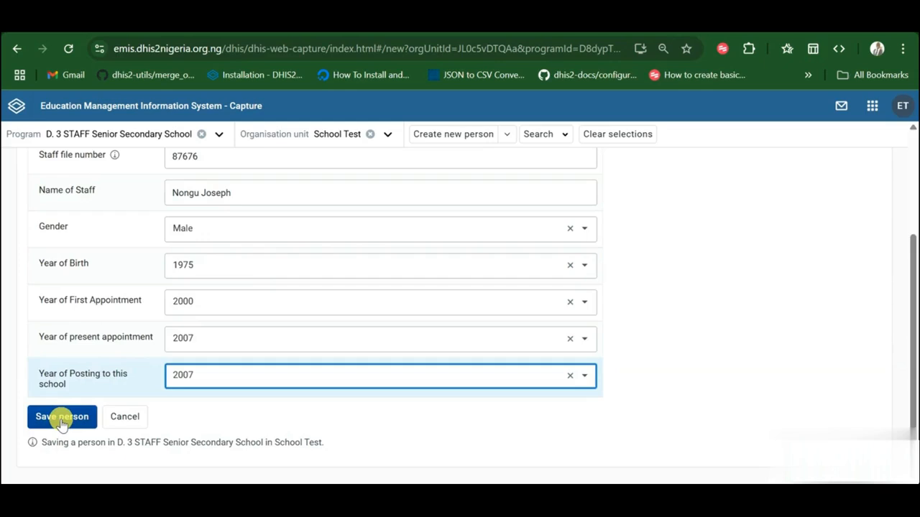
Step: Save the new staff person to create their enrollment
left_click(62, 422)
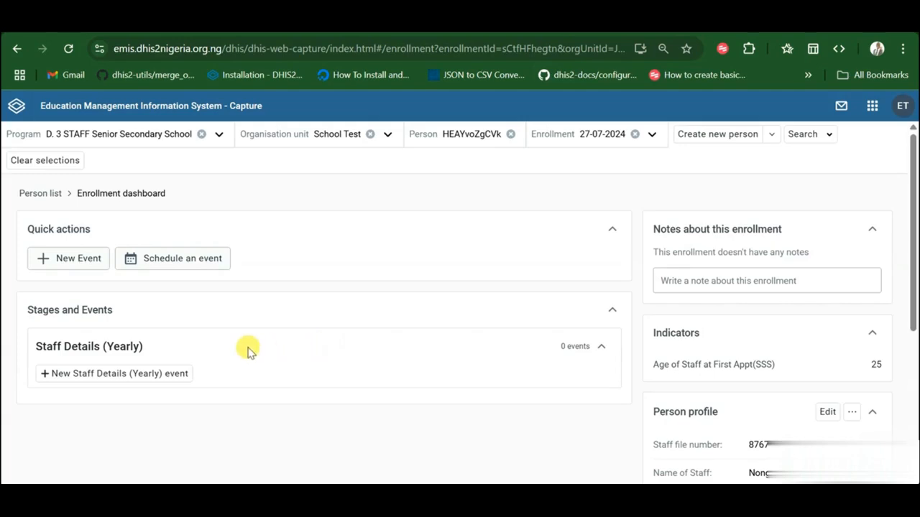
scroll(201, 354, "down", 1)
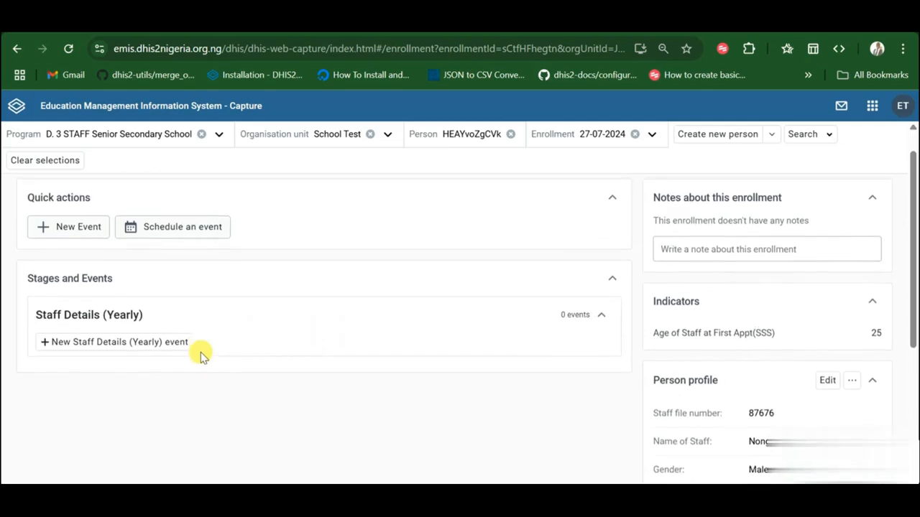
scroll(201, 353, "up", 1)
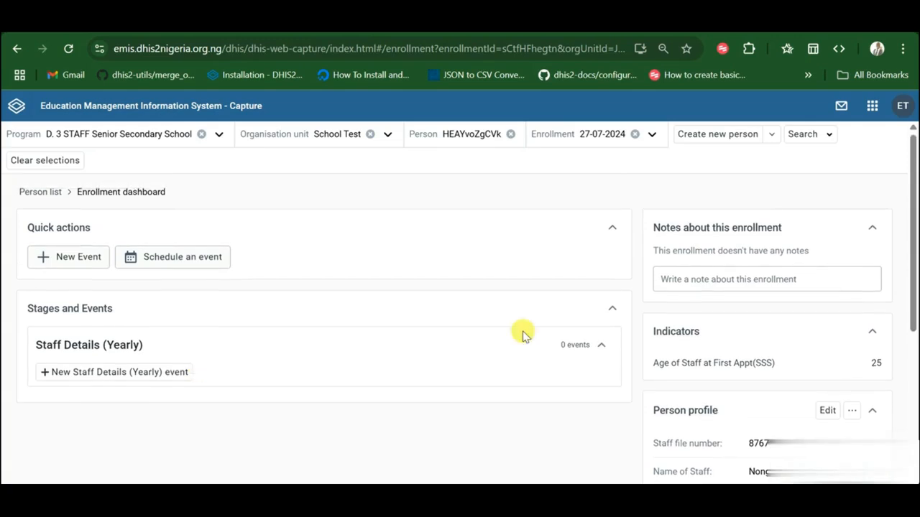
scroll(718, 350, "down", 1)
scroll(718, 353, "down", 2)
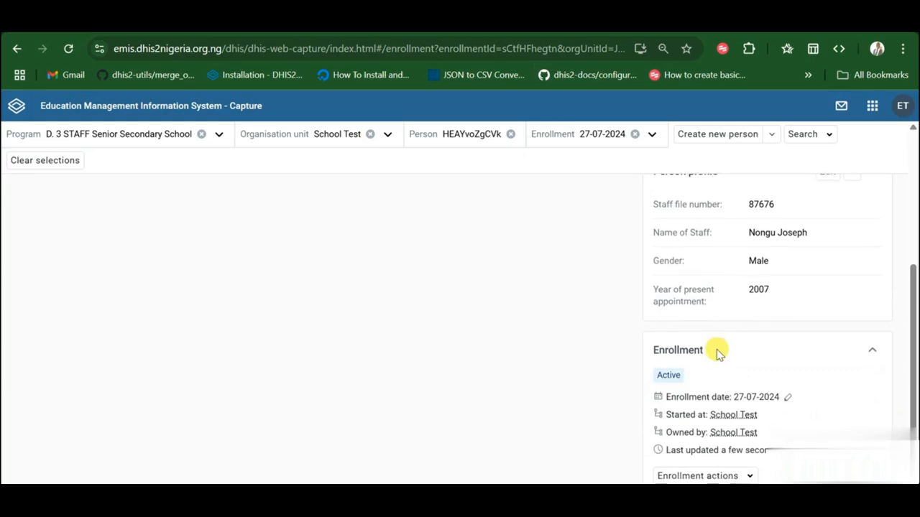
Step: Review the Person profile and Stages and Events, showing Staff Details (Yearly) with 0 events
scroll(716, 349, "up", 1)
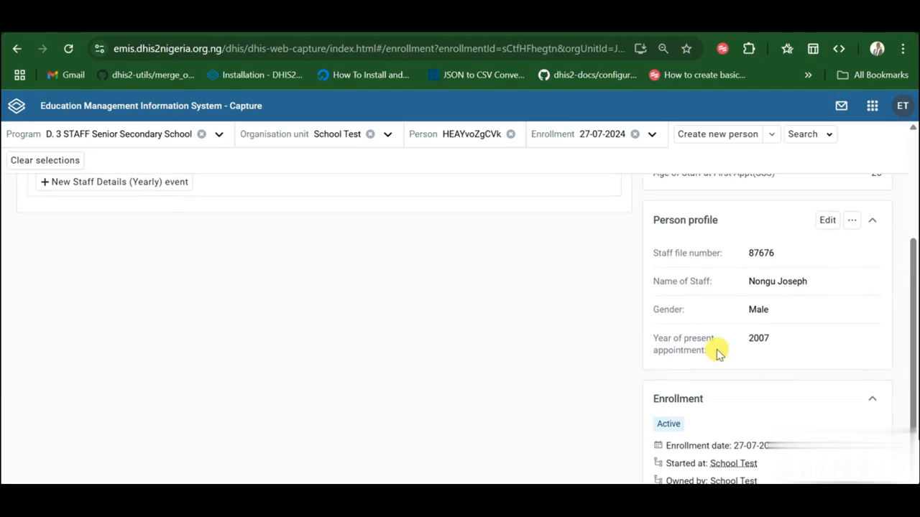
scroll(716, 350, "up", 3)
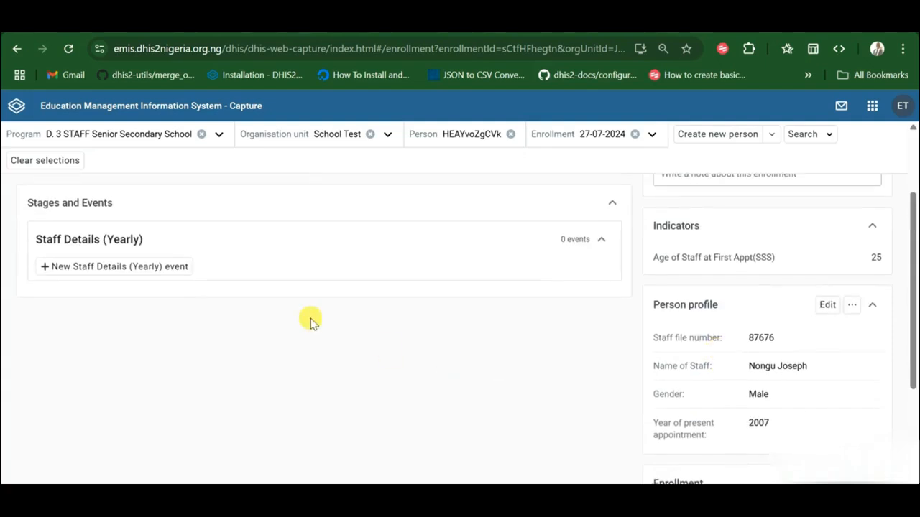
scroll(310, 321, "up", 1)
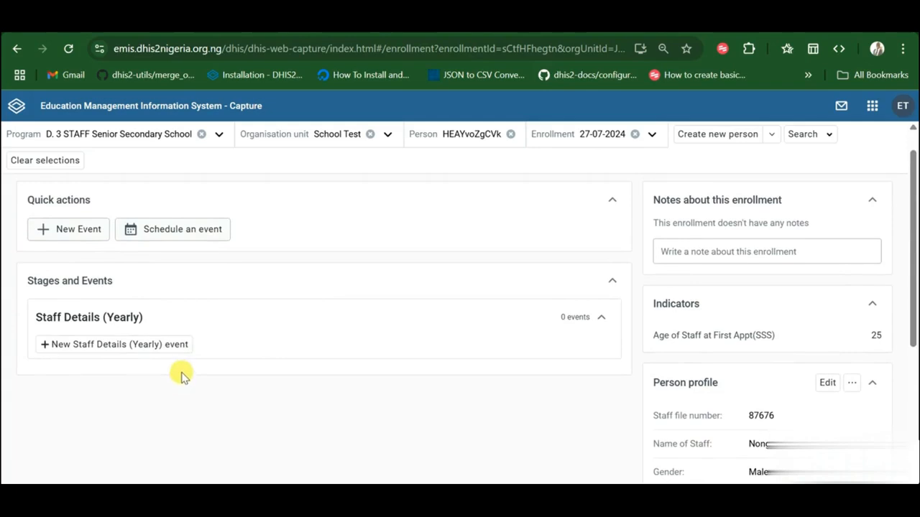
scroll(181, 375, "up", 1)
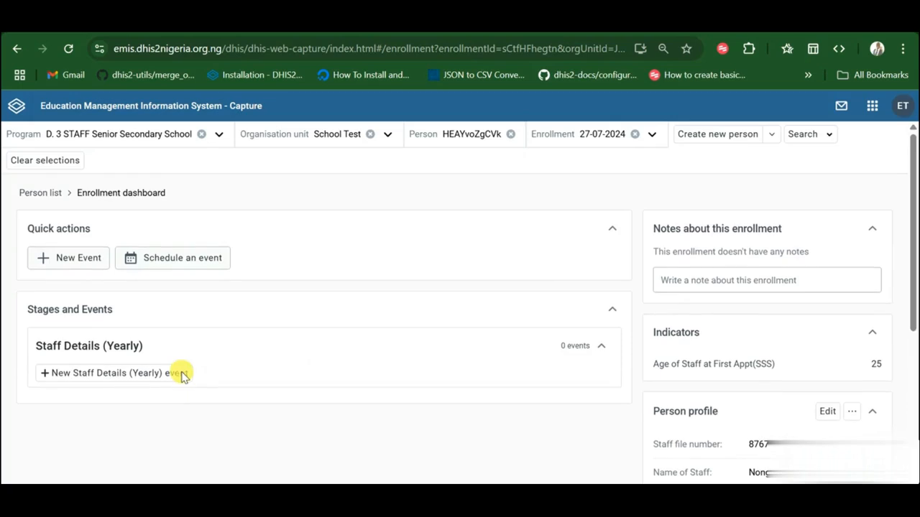
scroll(181, 376, "down", 3)
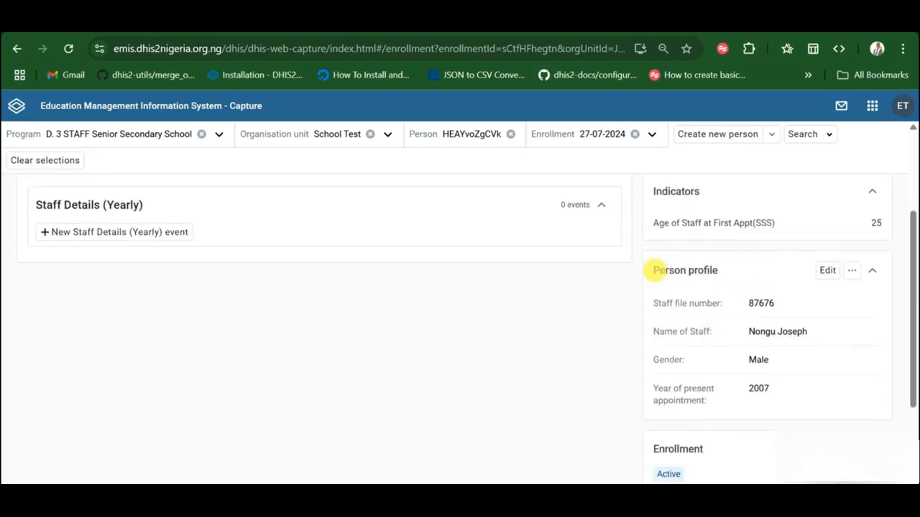
left_click_drag(653, 270, 826, 394)
left_click(829, 398)
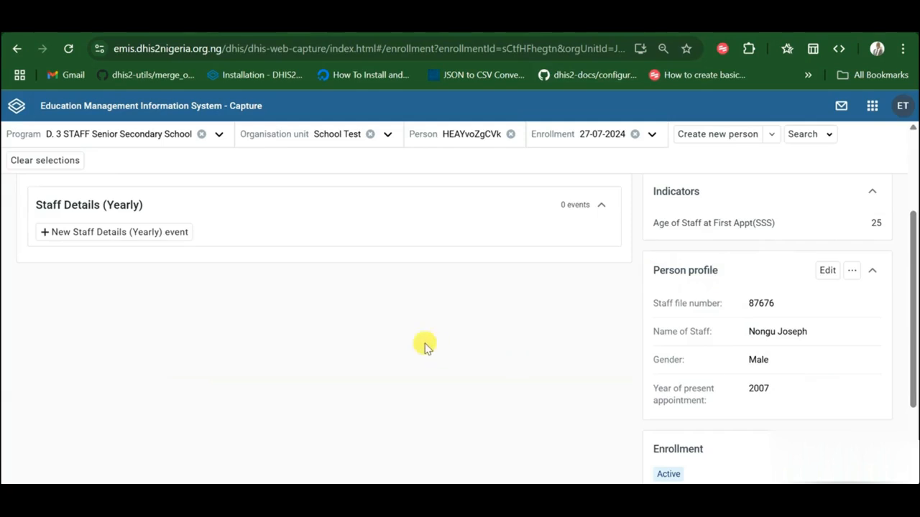
scroll(238, 322, "up", 2)
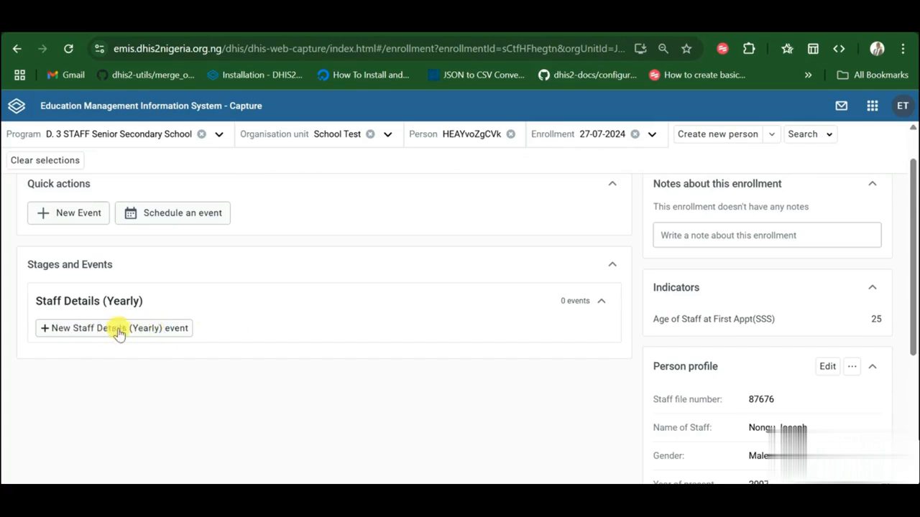
left_click(50, 332)
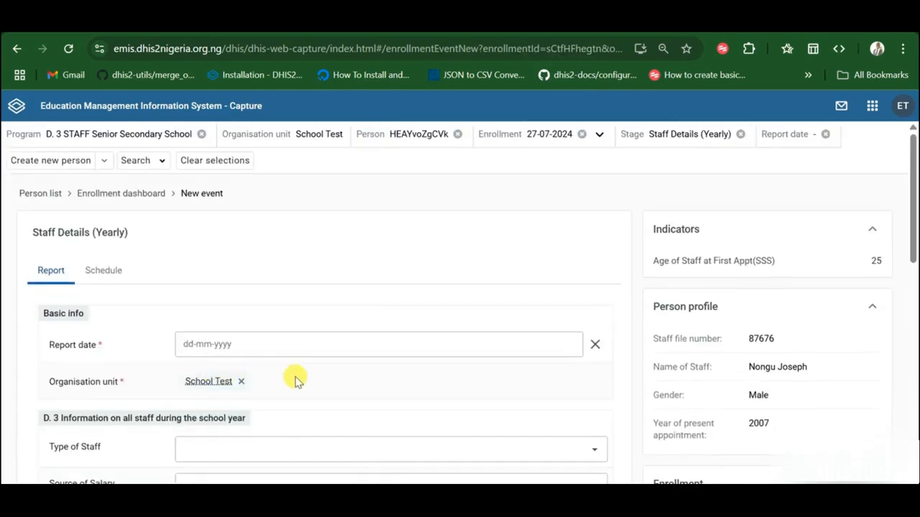
scroll(298, 381, "down", 3)
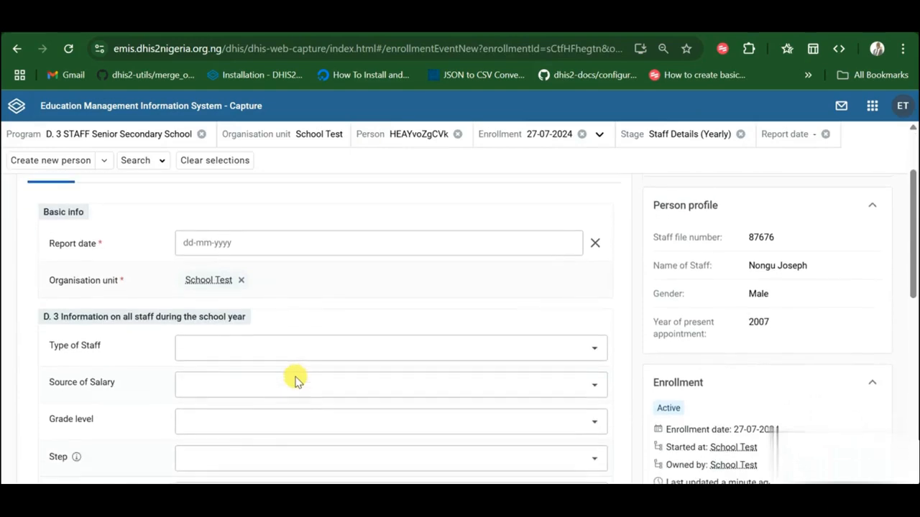
scroll(296, 380, "down", 5)
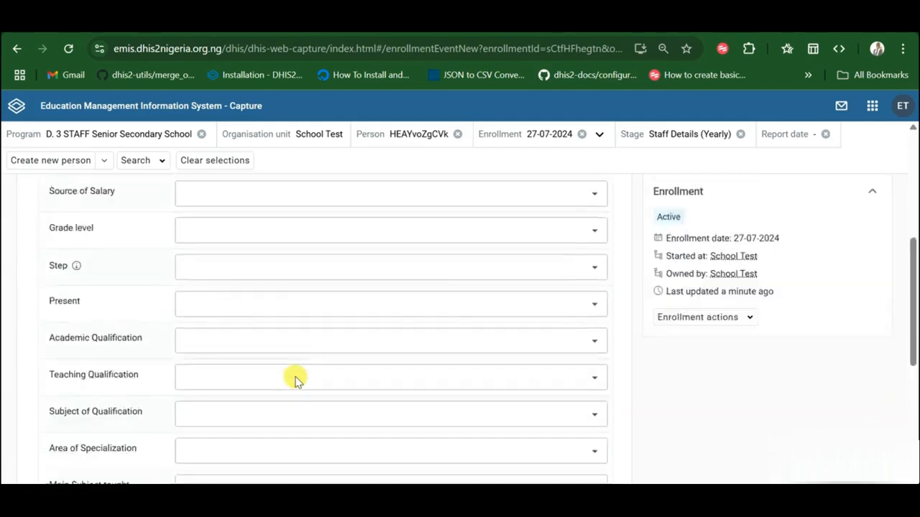
scroll(296, 380, "up", 8)
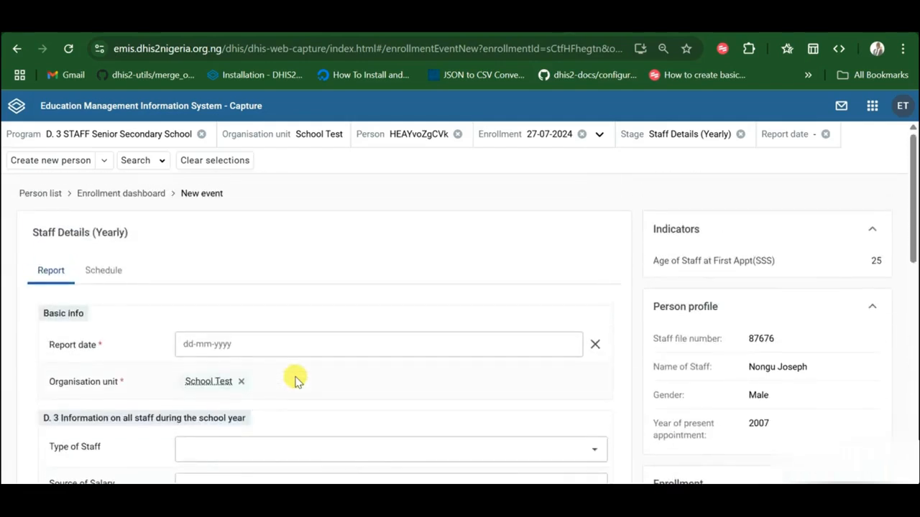
scroll(297, 379, "down", 3)
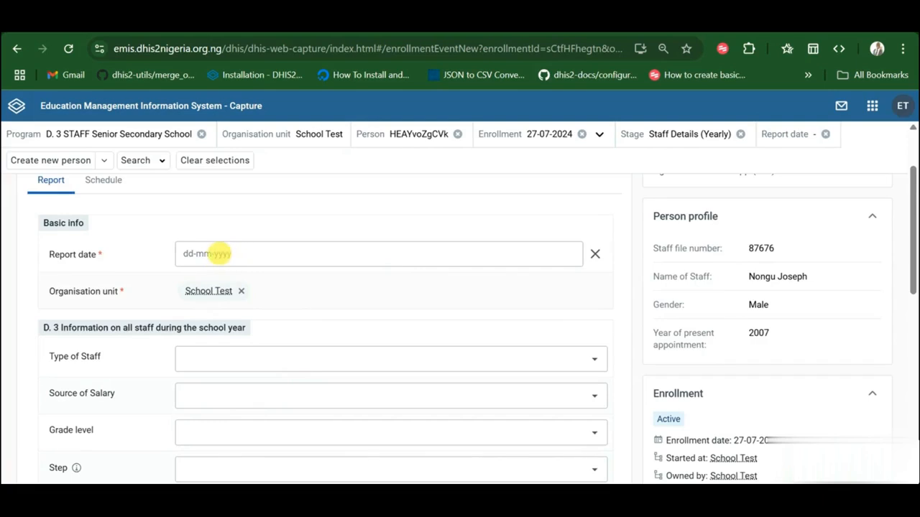
scroll(220, 254, "down", 1)
scroll(211, 254, "up", 1)
Step: Set the Staff Details (Yearly) report date to 27-07-2024
left_click(216, 254)
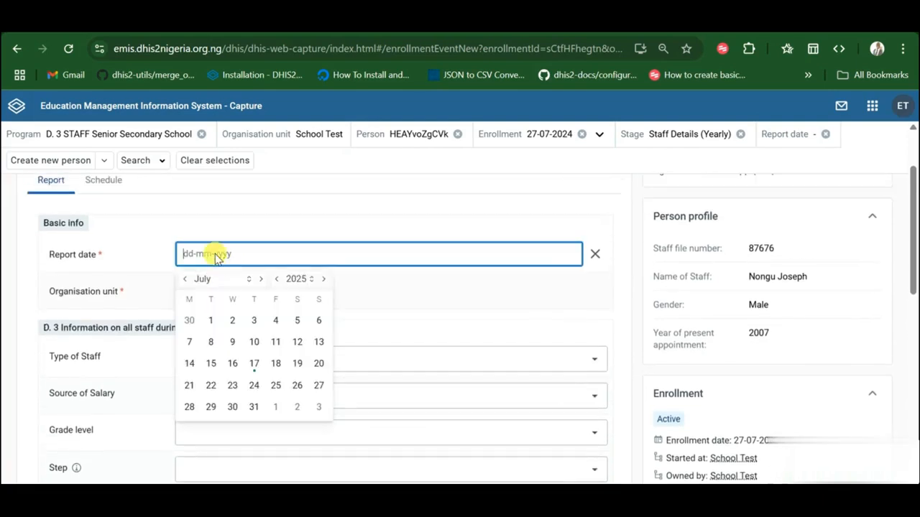
left_click(306, 281)
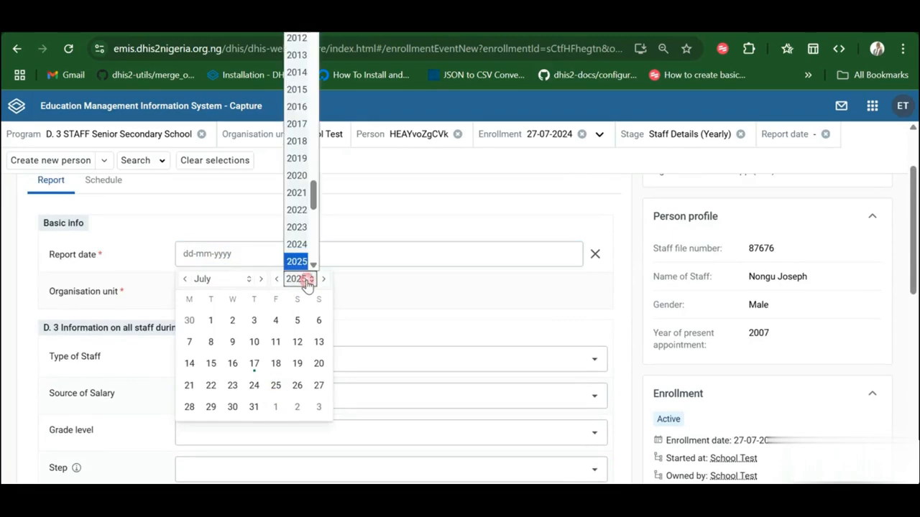
left_click(300, 247)
left_click(297, 385)
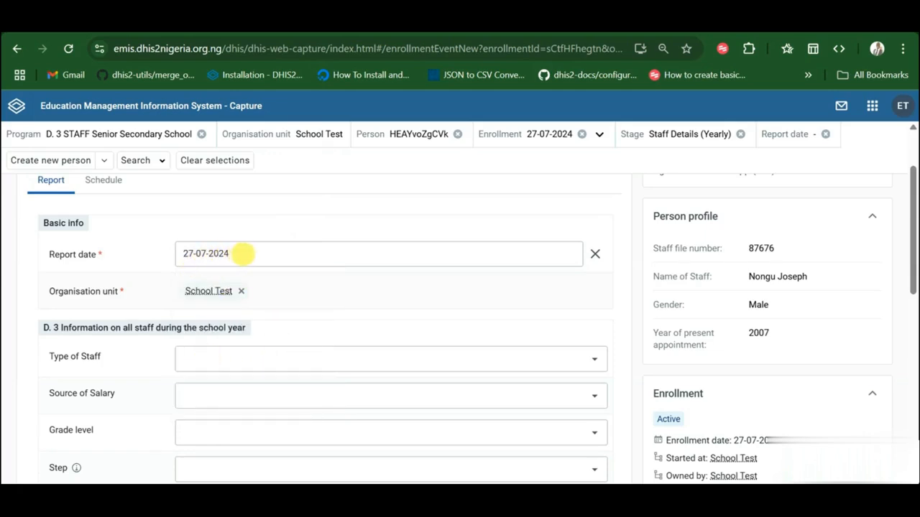
scroll(241, 253, "down", 1)
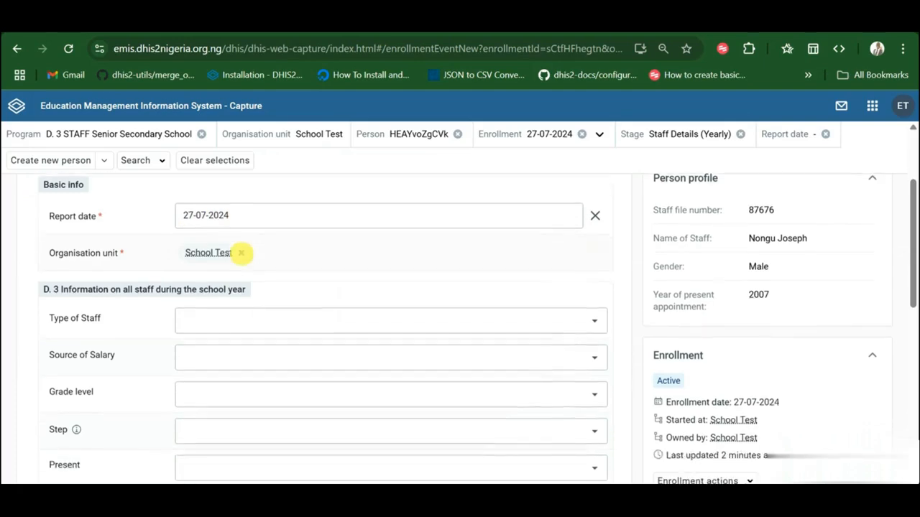
scroll(241, 254, "up", 2)
scroll(242, 253, "down", 1)
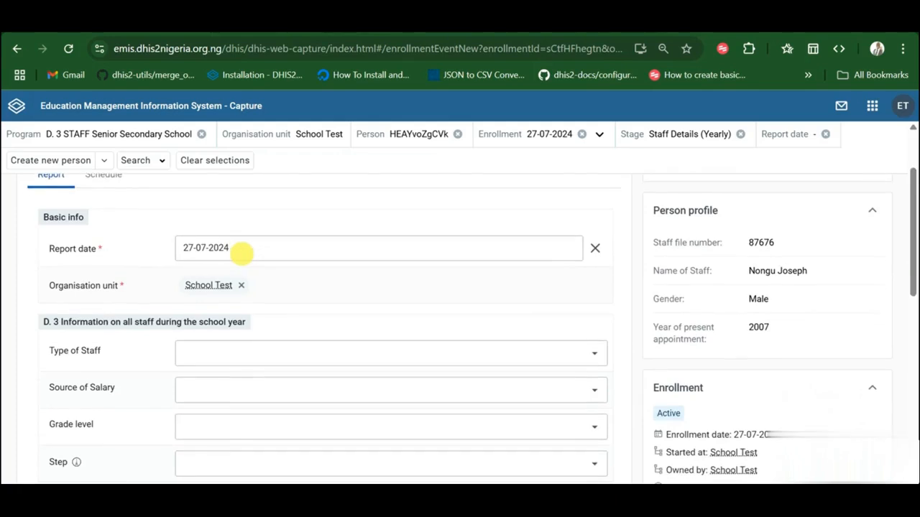
scroll(279, 300, "down", 1)
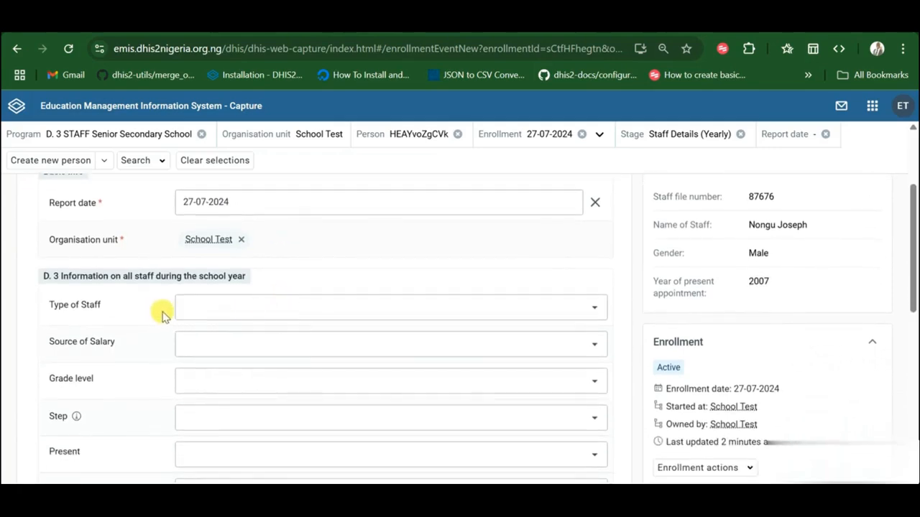
left_click(228, 310)
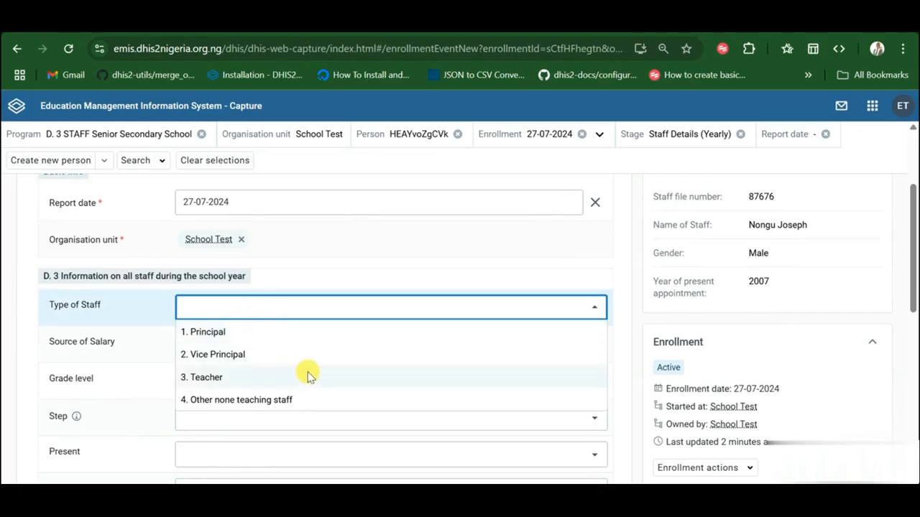
Step: Set Type of Staff to 1. Principal and salary source to State Government, this school's payroll
left_click(224, 336)
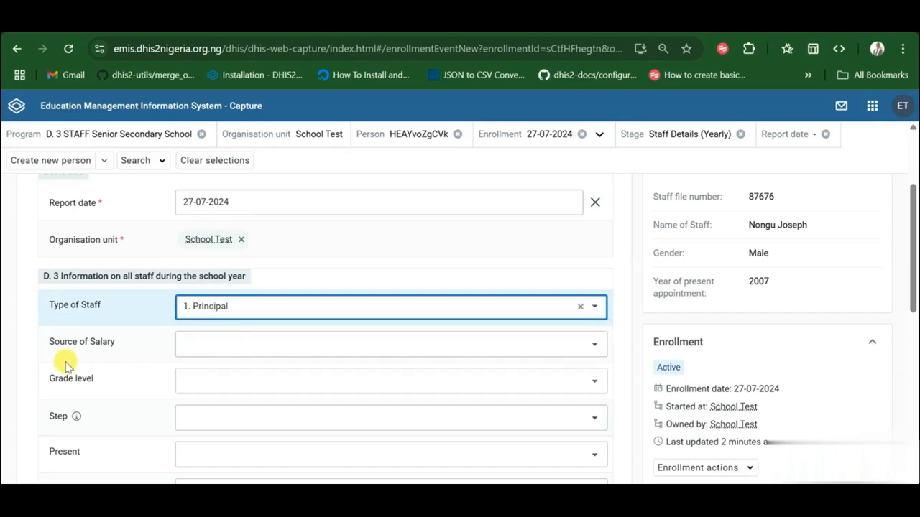
left_click(201, 344)
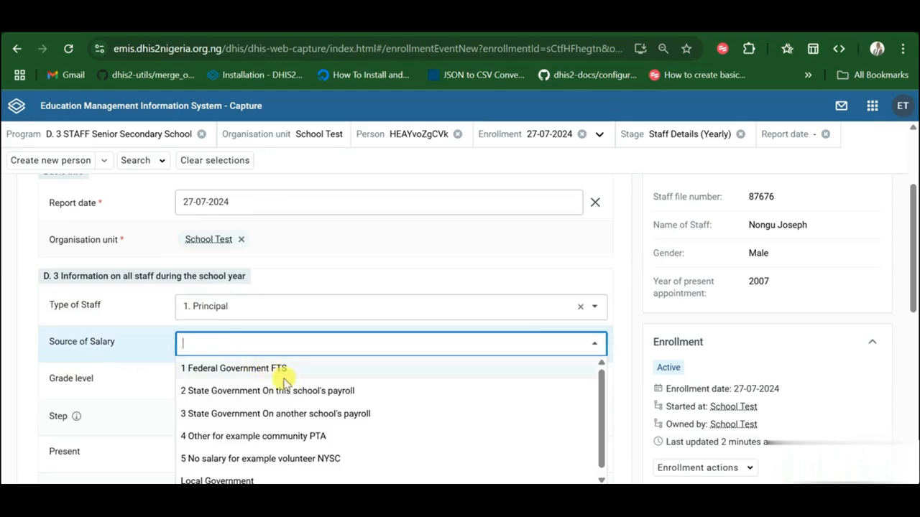
scroll(267, 415, "down", 1)
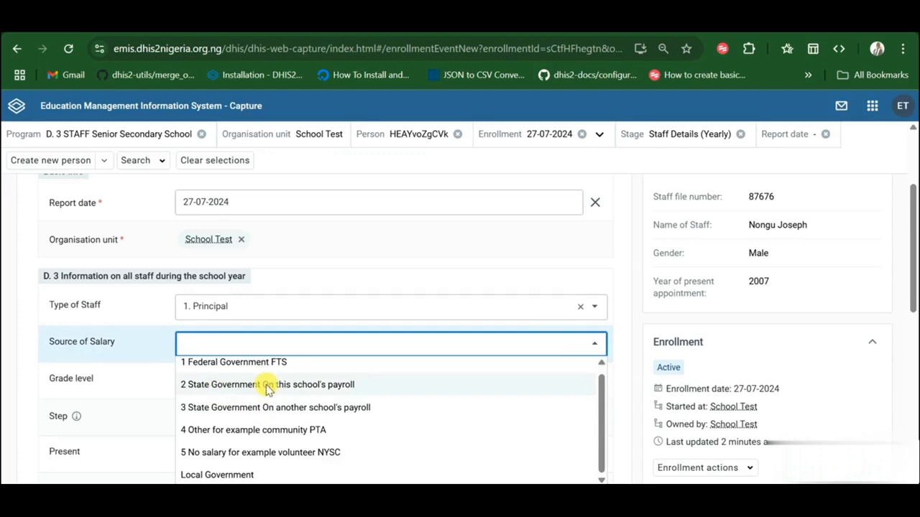
scroll(266, 388, "down", 1)
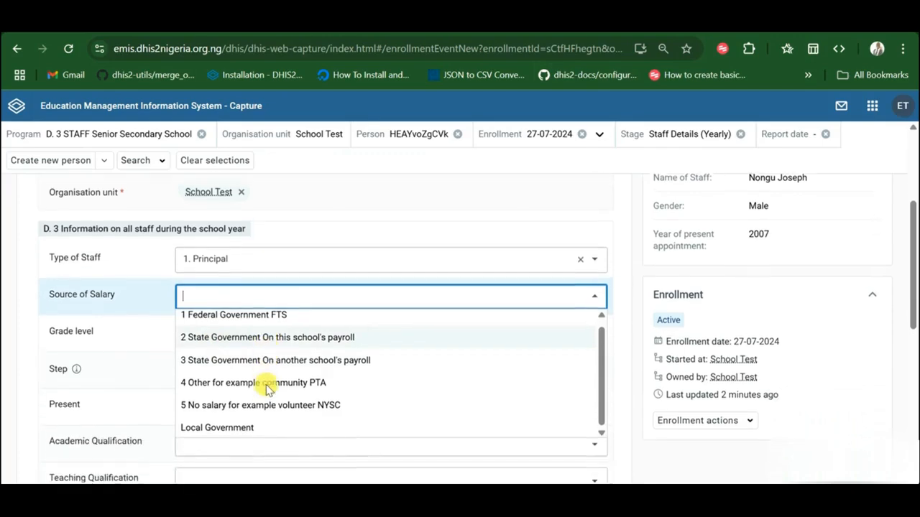
left_click(243, 338)
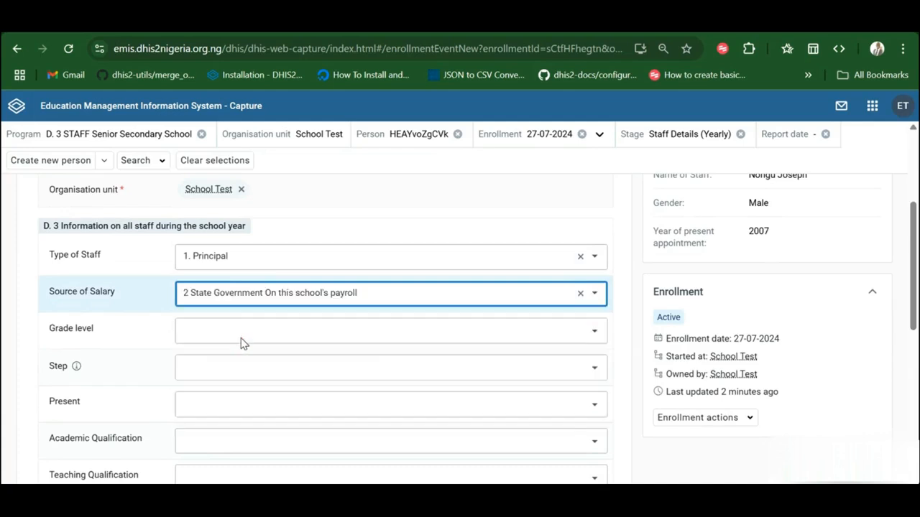
Step: Set Grade level 9, Step 4, and Present option 1
left_click(192, 331)
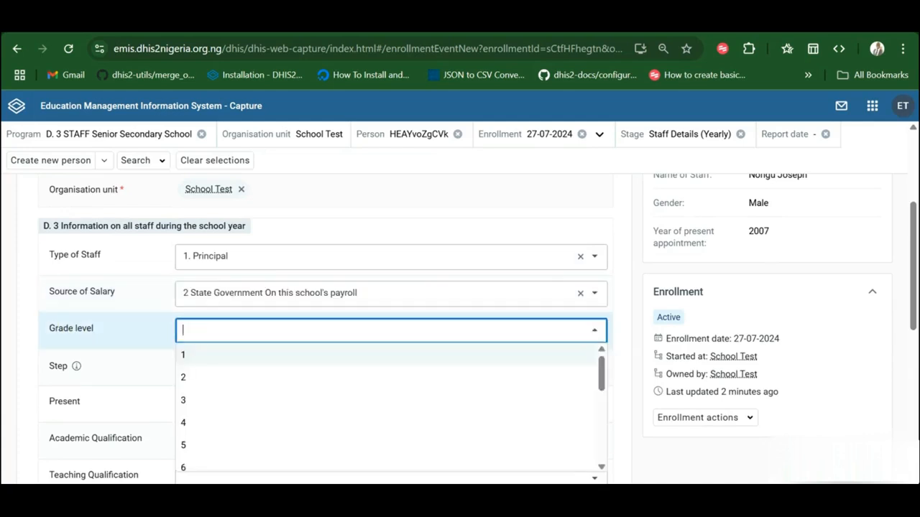
scroll(213, 406, "down", 3)
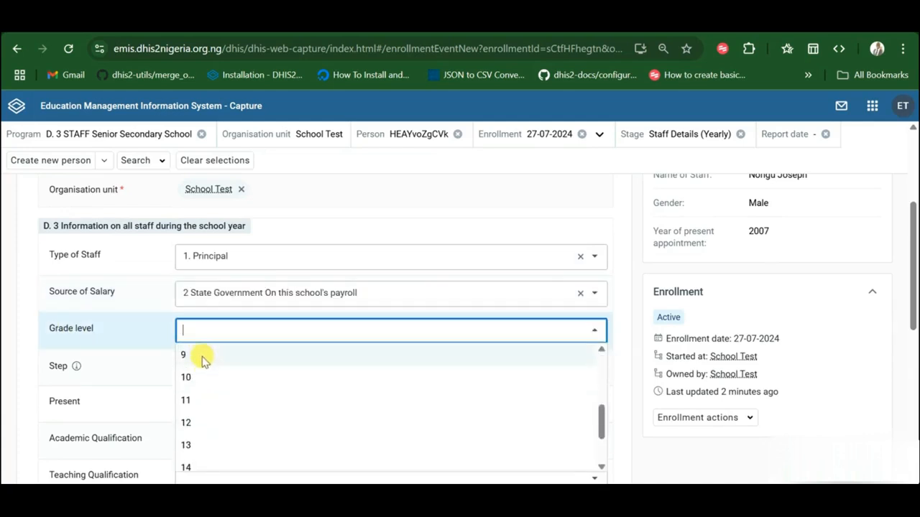
left_click(202, 357)
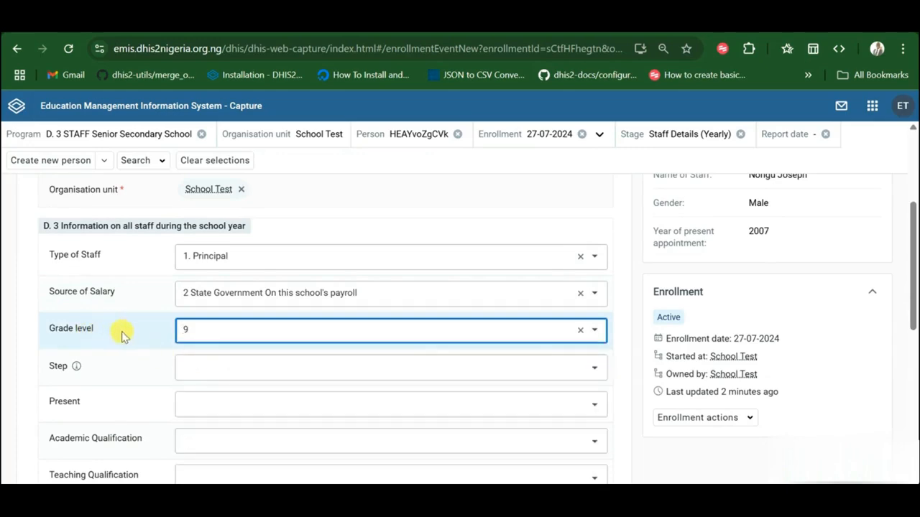
left_click(205, 370)
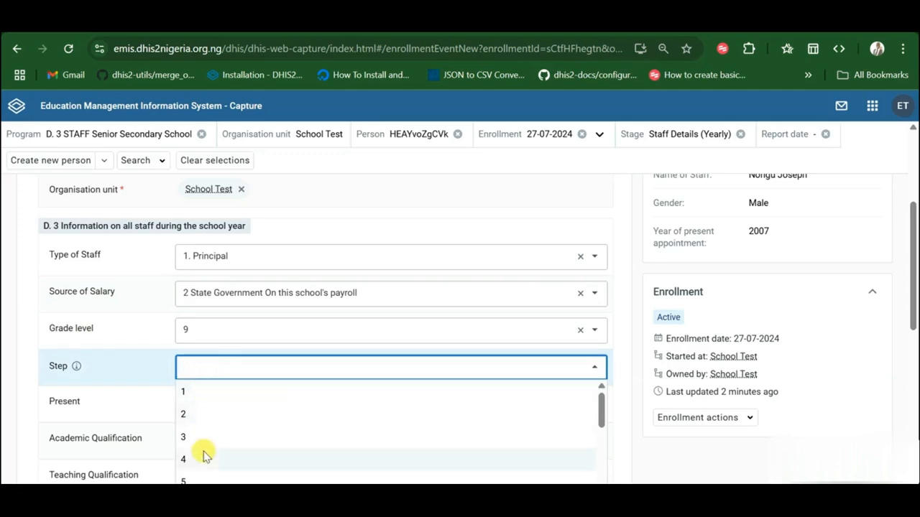
scroll(204, 455, "down", 2)
scroll(199, 399, "up", 1)
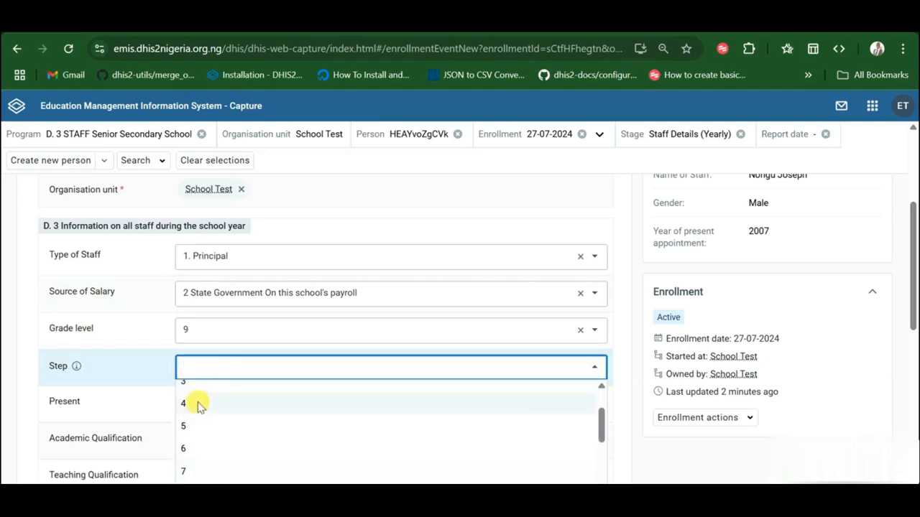
left_click(199, 407)
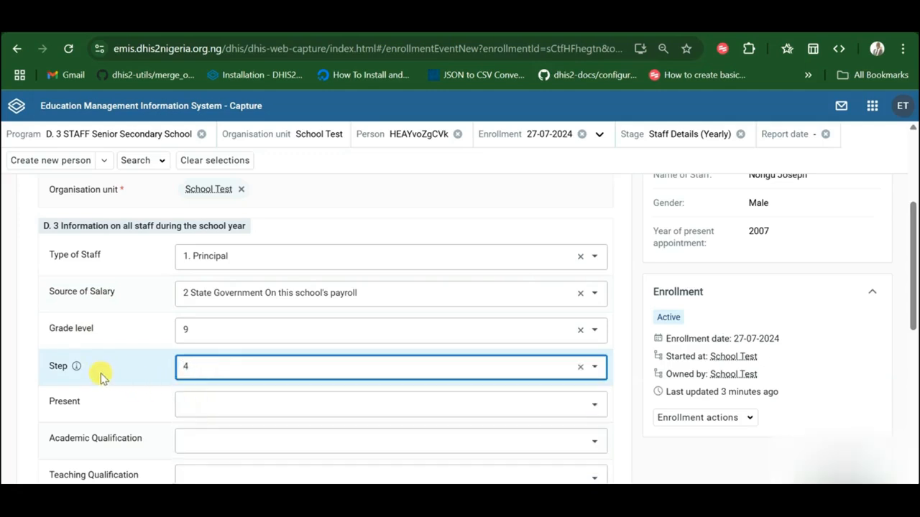
scroll(101, 377, "down", 1)
left_click(191, 344)
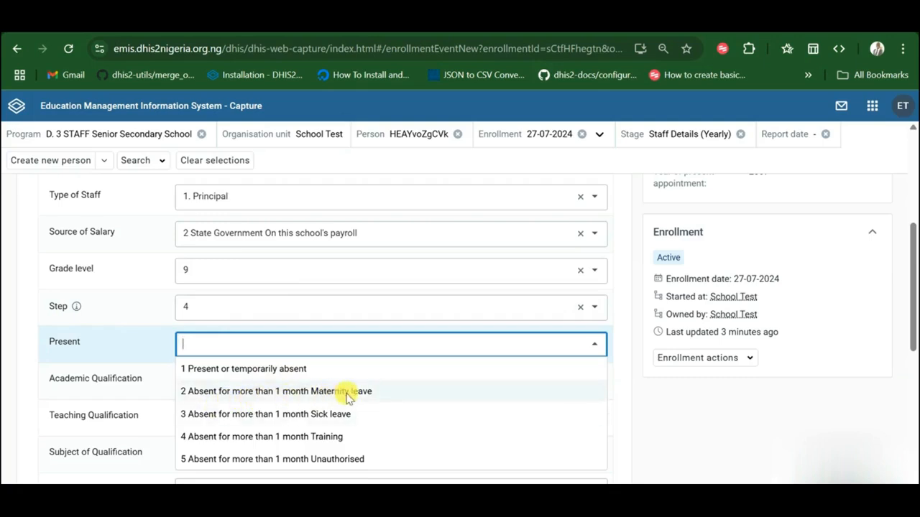
left_click(253, 370)
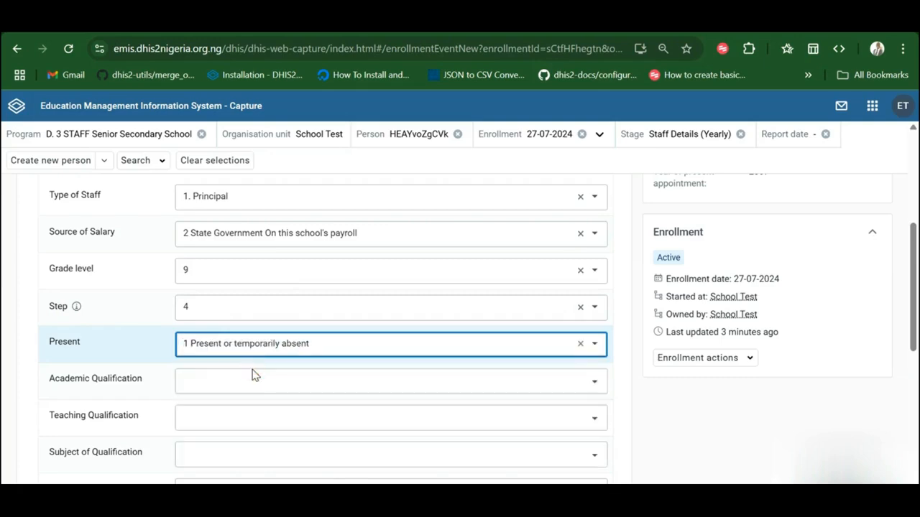
Step: Set Academic Qualification to 5 Degree/HND/Graduate, correcting an initial 4 NCE choice
left_click(218, 381)
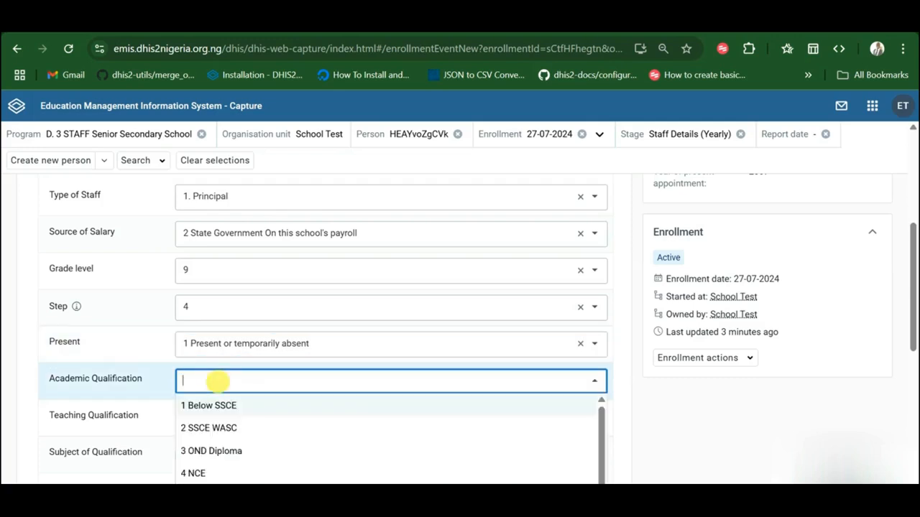
scroll(257, 411, "down", 1)
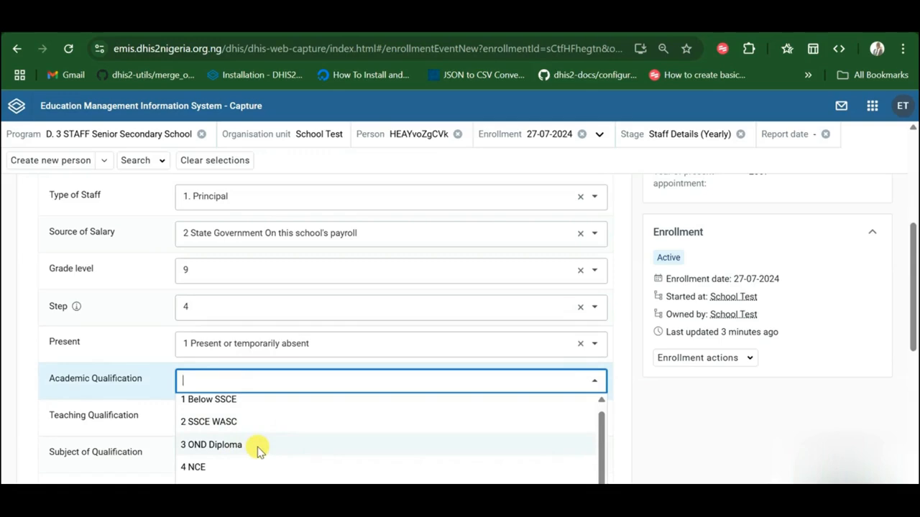
scroll(259, 452, "up", 1)
scroll(259, 451, "down", 1)
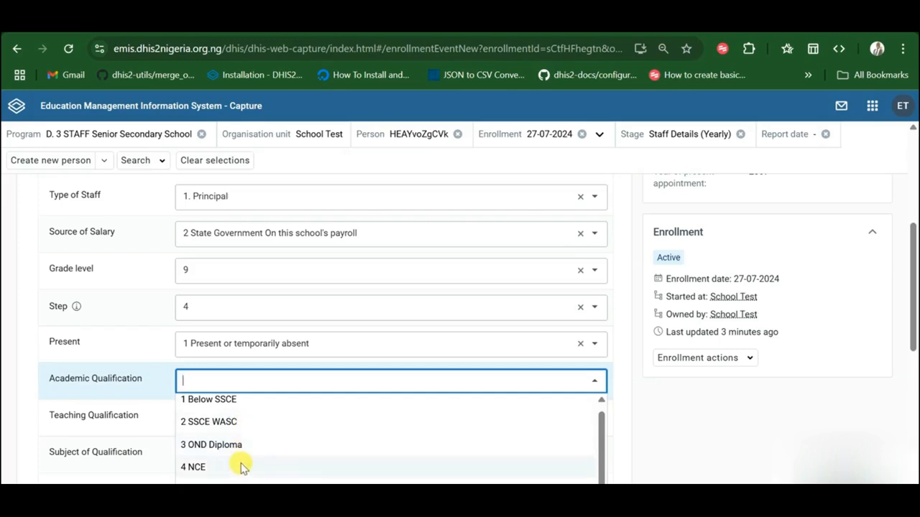
left_click(241, 468)
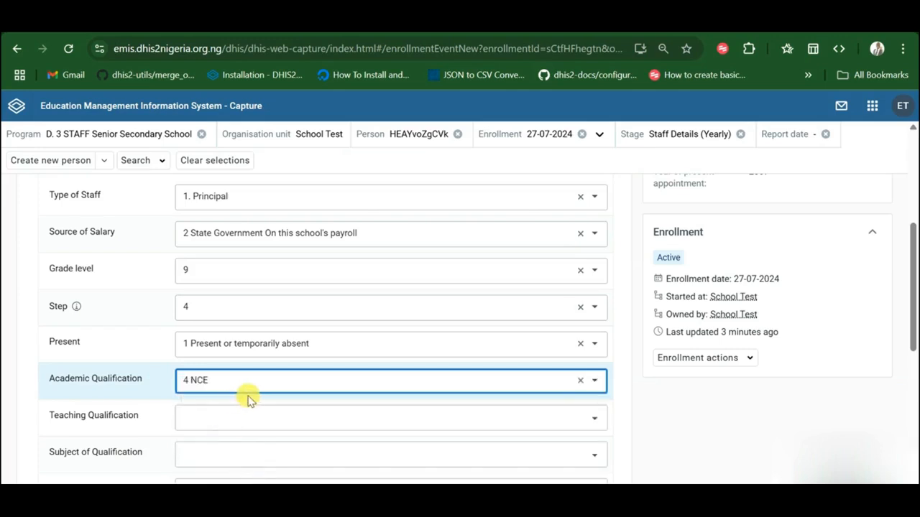
scroll(255, 400, "down", 2)
scroll(255, 399, "down", 2)
left_click(214, 318)
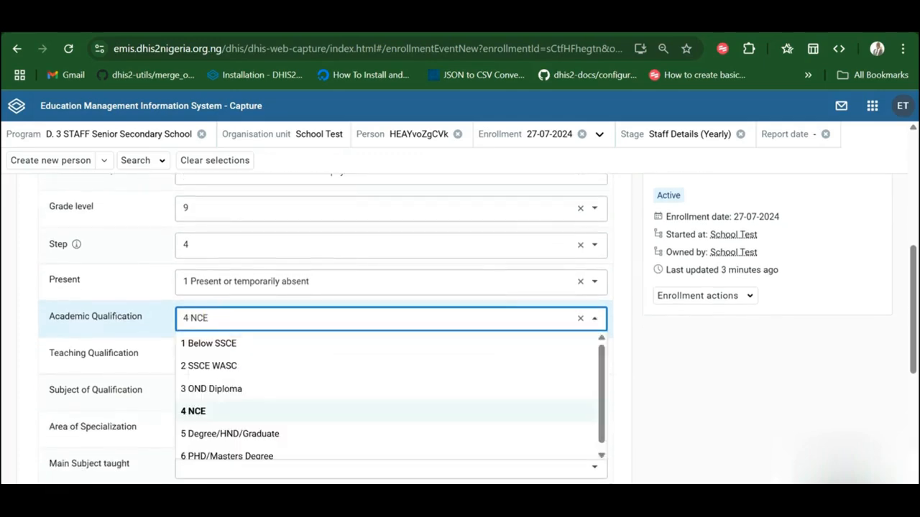
scroll(234, 449, "down", 3)
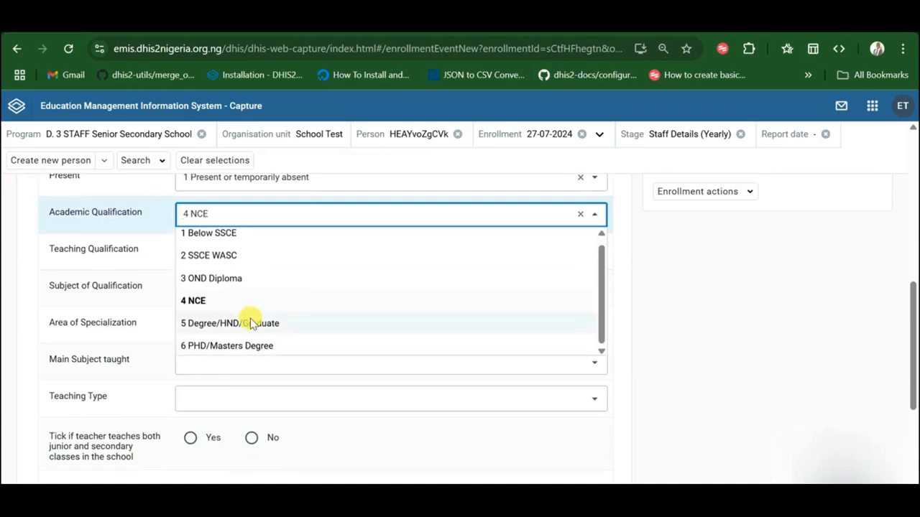
left_click(210, 327)
Step: Set Teaching Qualification to 3 B Ed or equivalent
scroll(263, 252, "up", 1)
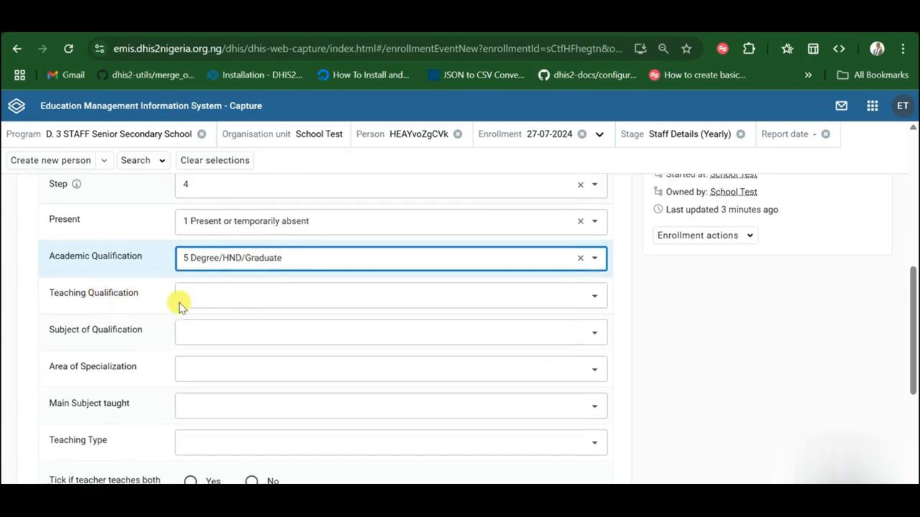
left_click(216, 291)
scroll(229, 381, "down", 1)
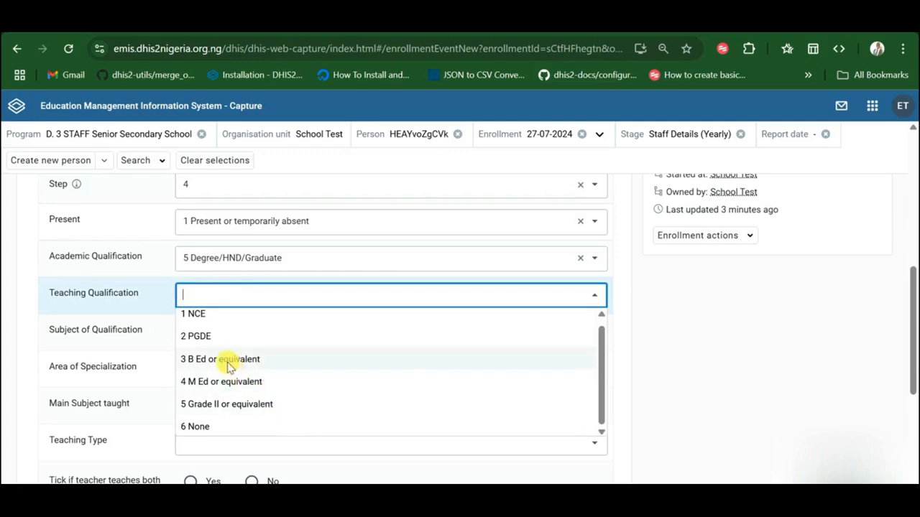
left_click(227, 360)
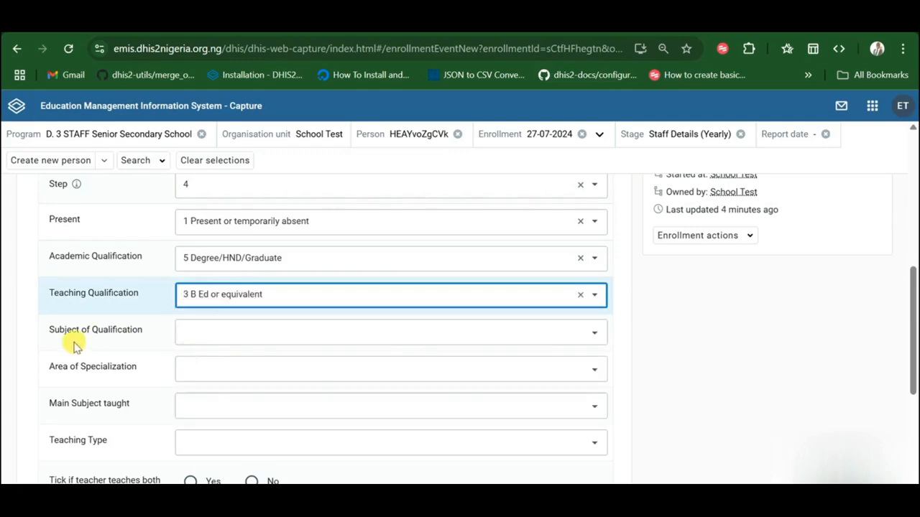
Step: Choose 2.Mathematics as the Subject of Qualification
left_click(222, 338)
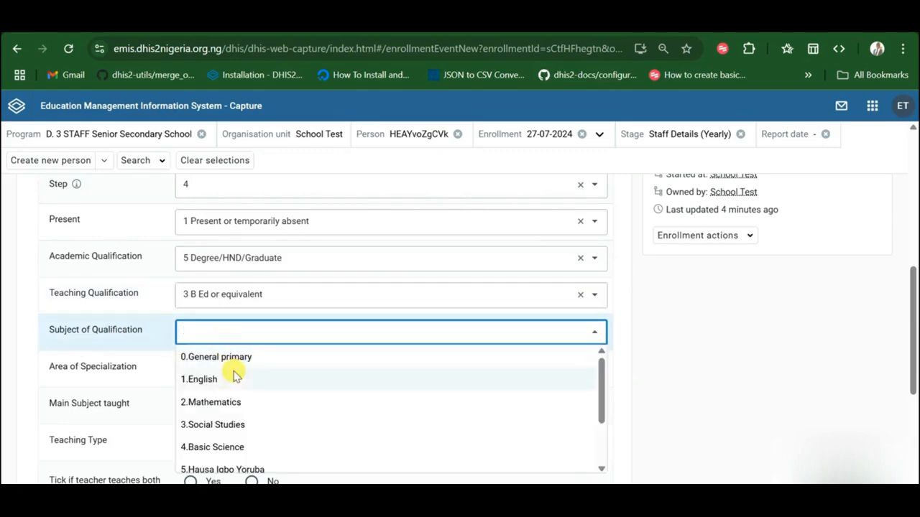
scroll(235, 376, "down", 1)
scroll(235, 376, "down", 1)
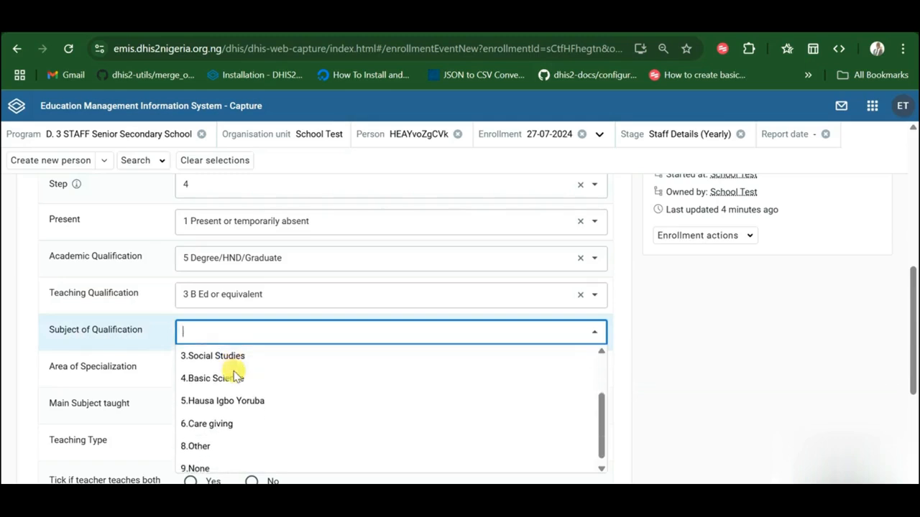
scroll(235, 376, "up", 2)
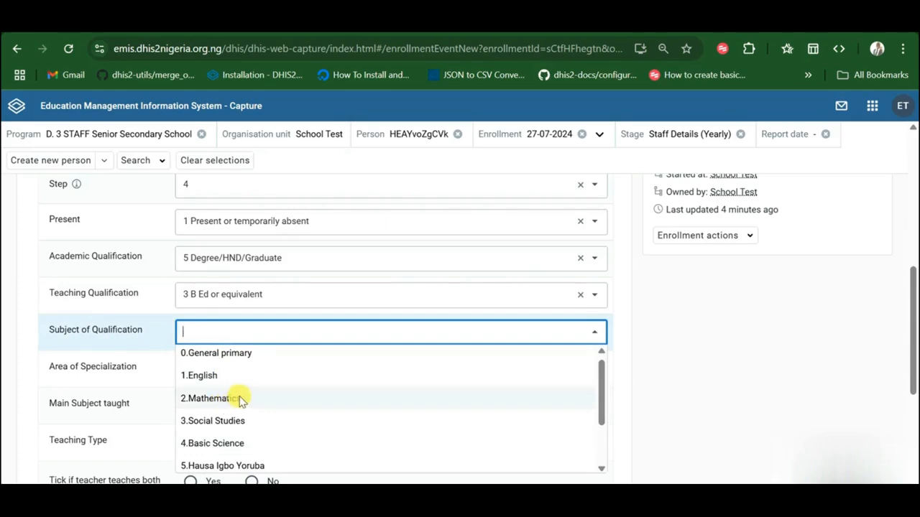
scroll(240, 400, "down", 1)
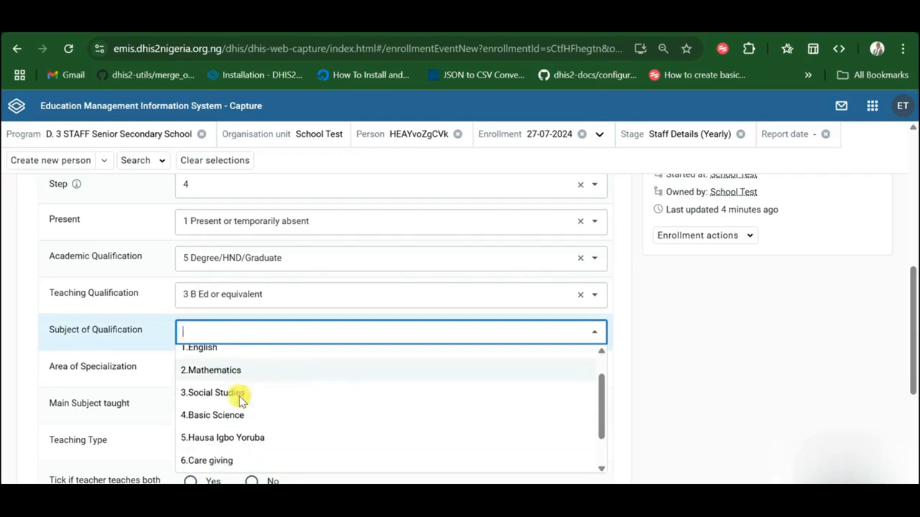
left_click(209, 373)
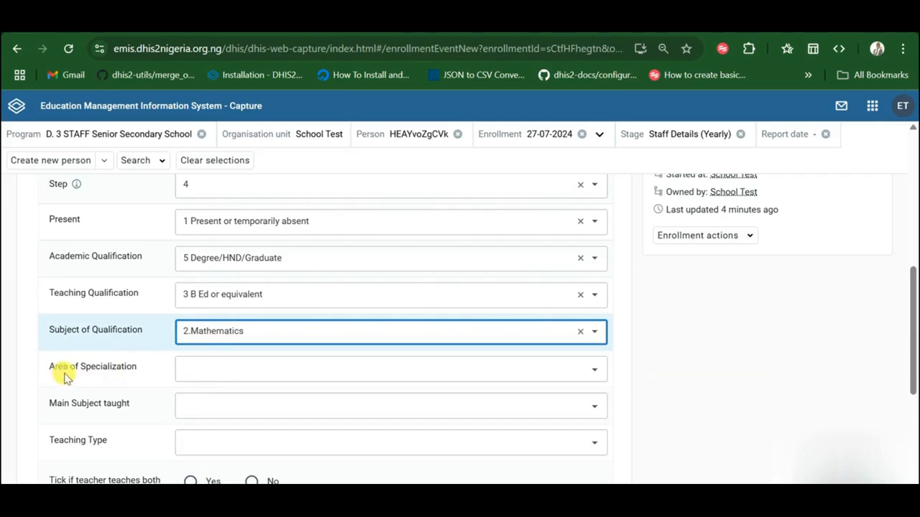
Step: Set both Area of Specialization and Main Subject taught to 2 Mathematics
left_click(211, 369)
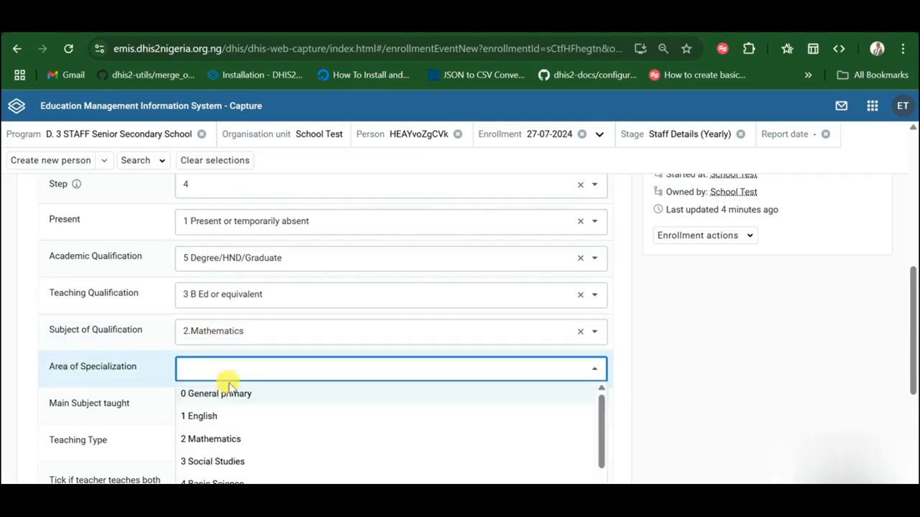
scroll(242, 401, "down", 1)
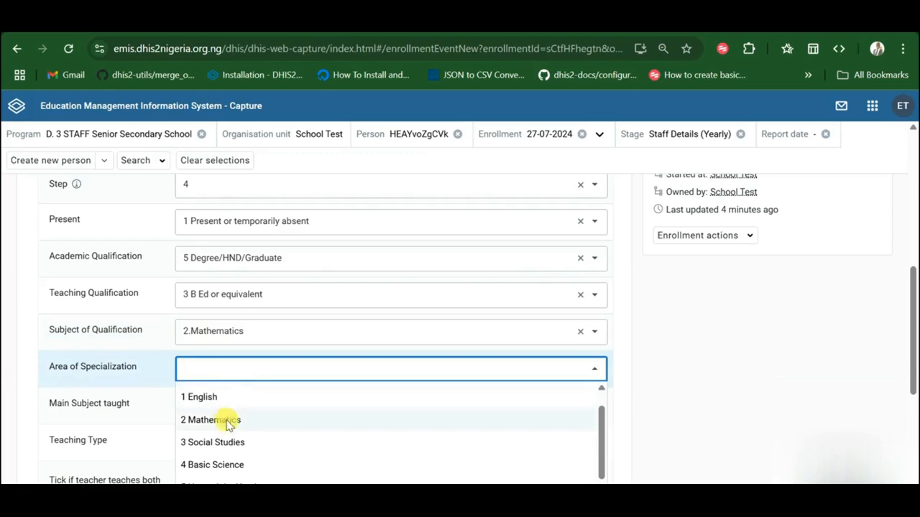
scroll(228, 426, "down", 1)
scroll(224, 422, "up", 1)
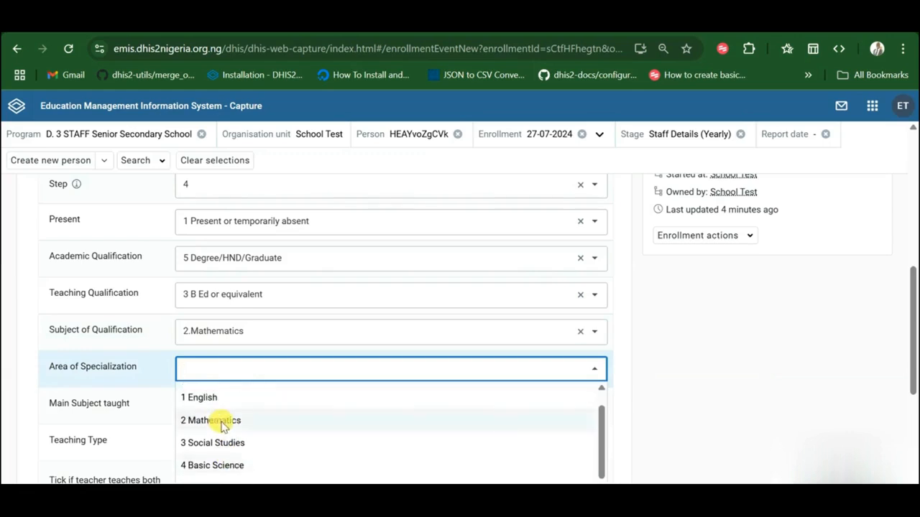
left_click(218, 422)
scroll(158, 393, "down", 1)
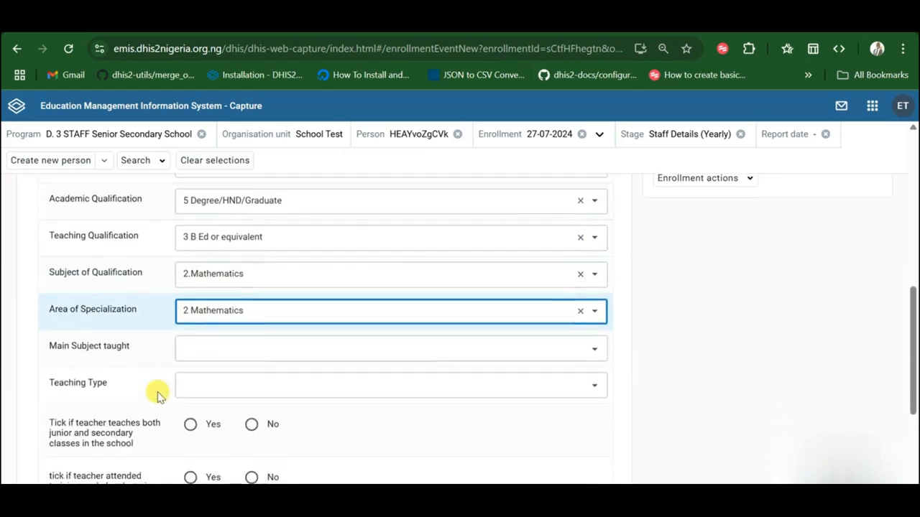
left_click(234, 351)
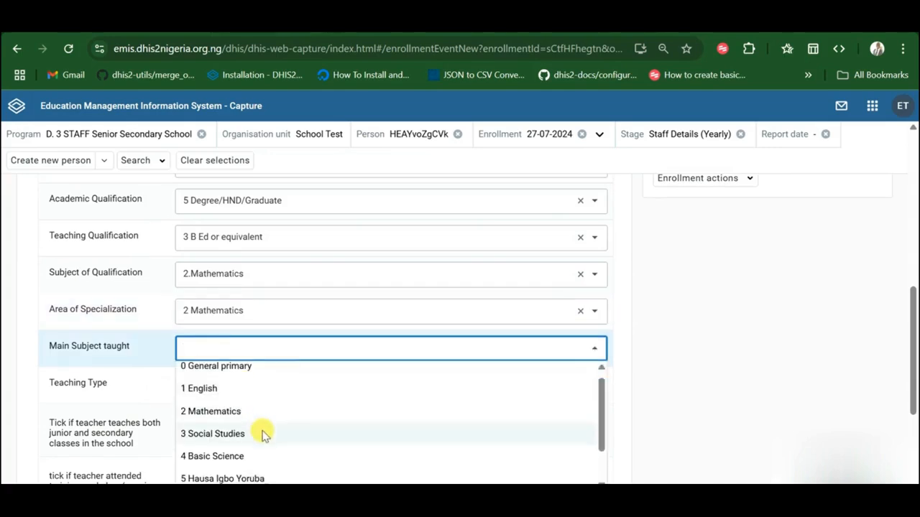
scroll(257, 429, "down", 1)
left_click(236, 408)
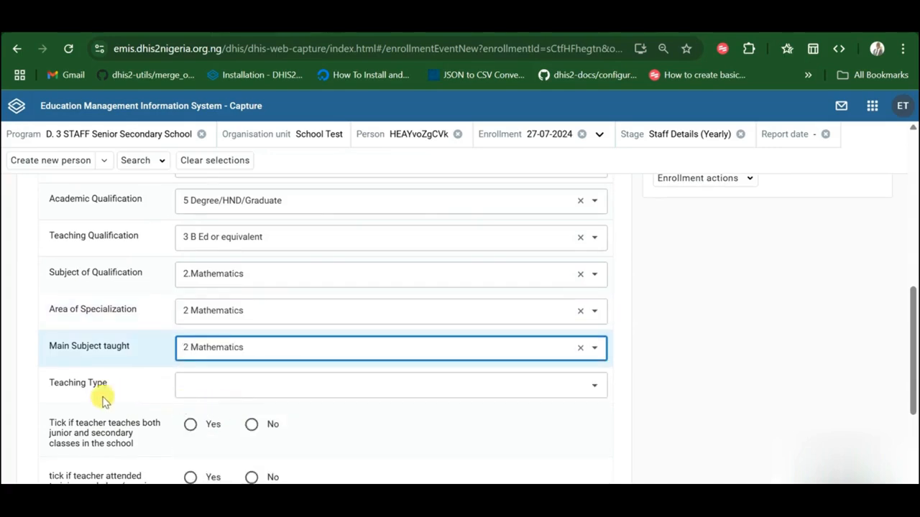
Step: Record Teaching Type 1 Full time, Yes to junior and secondary, No to training workshop
left_click(244, 396)
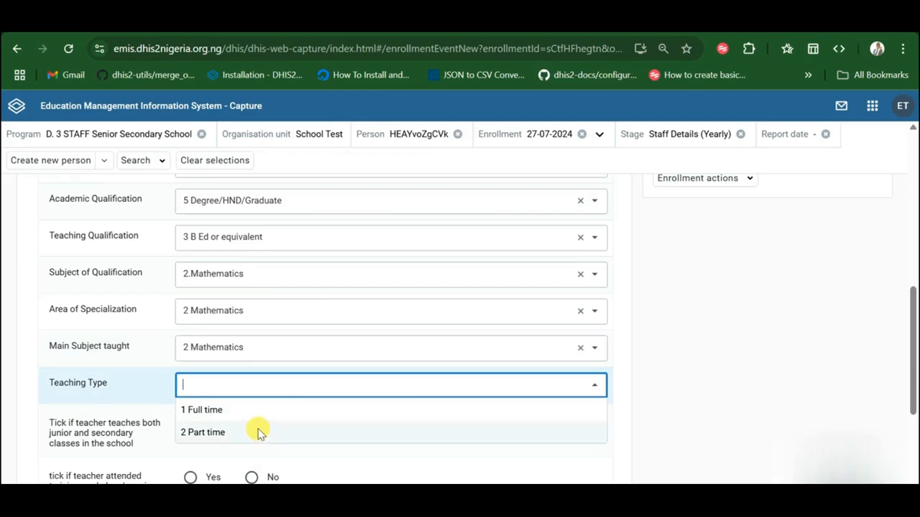
left_click(242, 417)
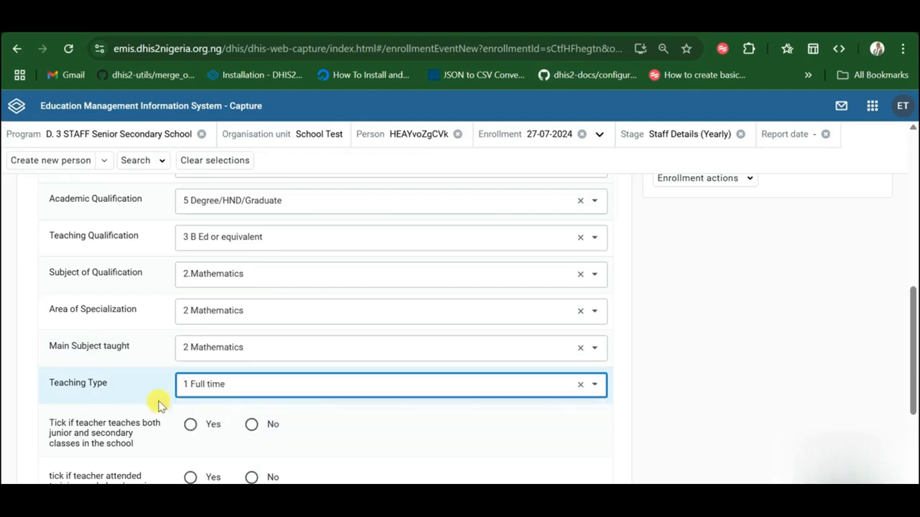
scroll(143, 396, "down", 1)
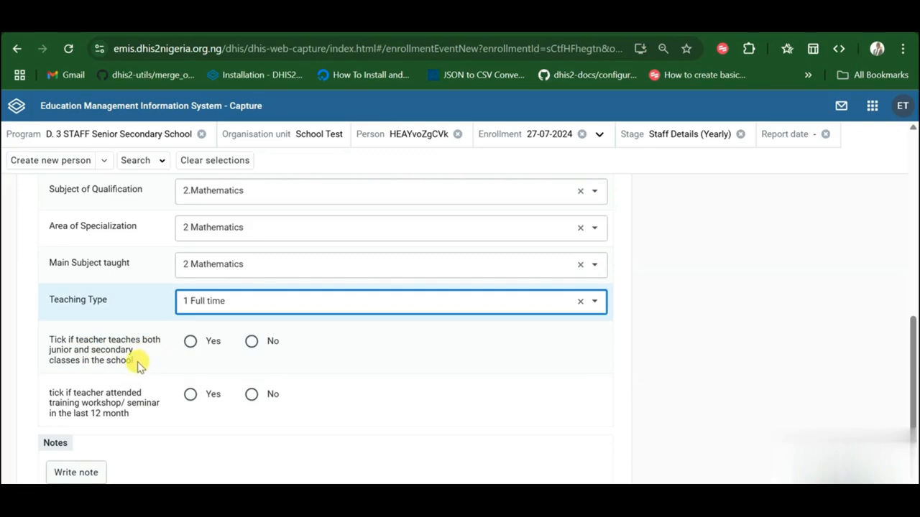
left_click(190, 342)
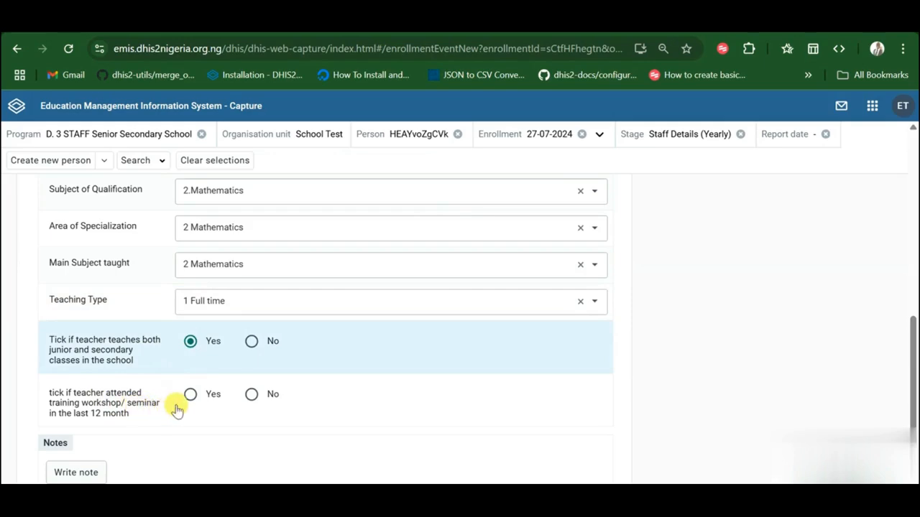
scroll(176, 407, "down", 1)
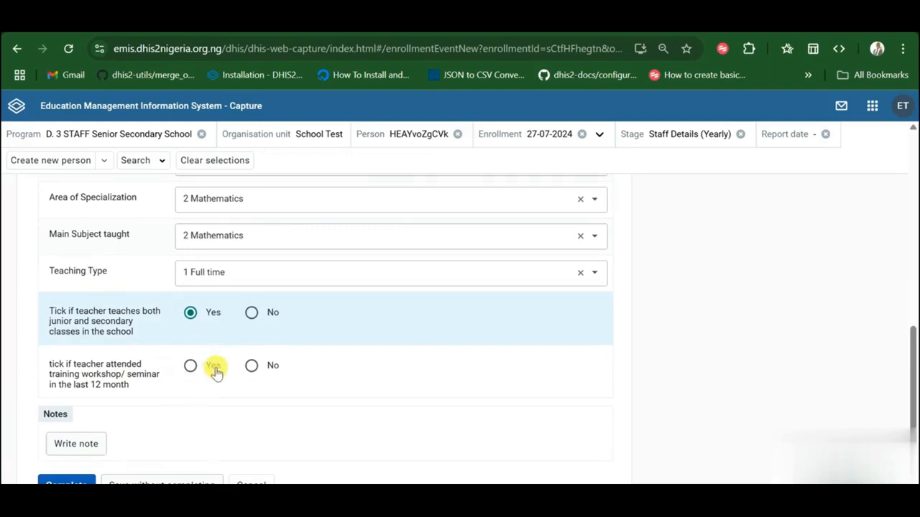
left_click(251, 366)
scroll(213, 380, "down", 2)
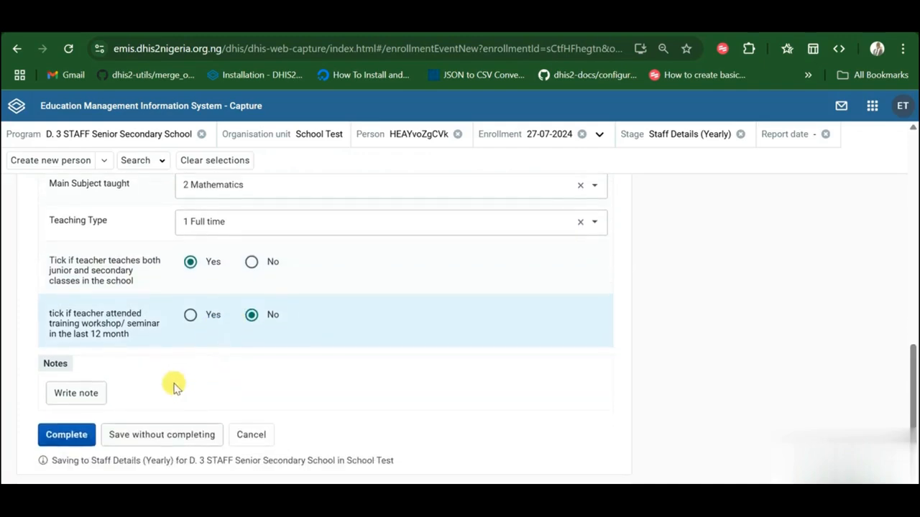
scroll(173, 386, "up", 5)
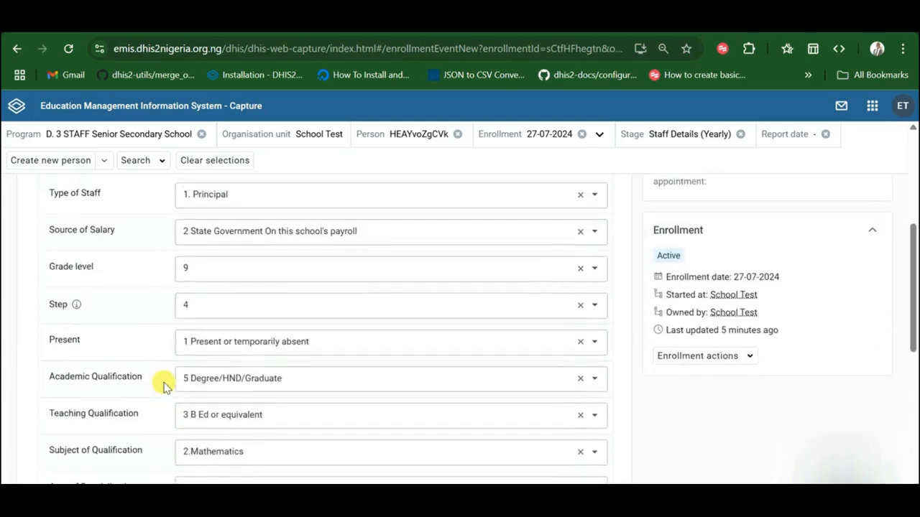
scroll(164, 386, "up", 3)
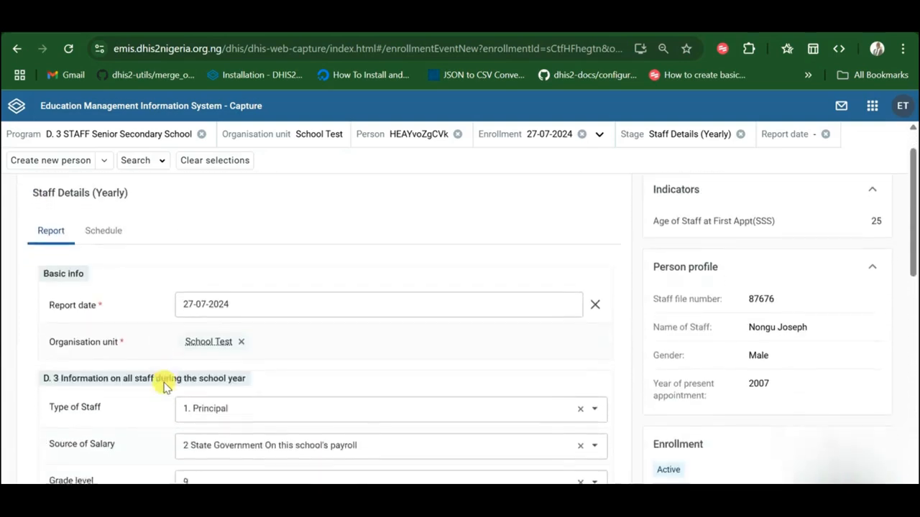
Step: Review the entered Staff Details (Yearly) answers and complete the event
scroll(164, 386, "down", 3)
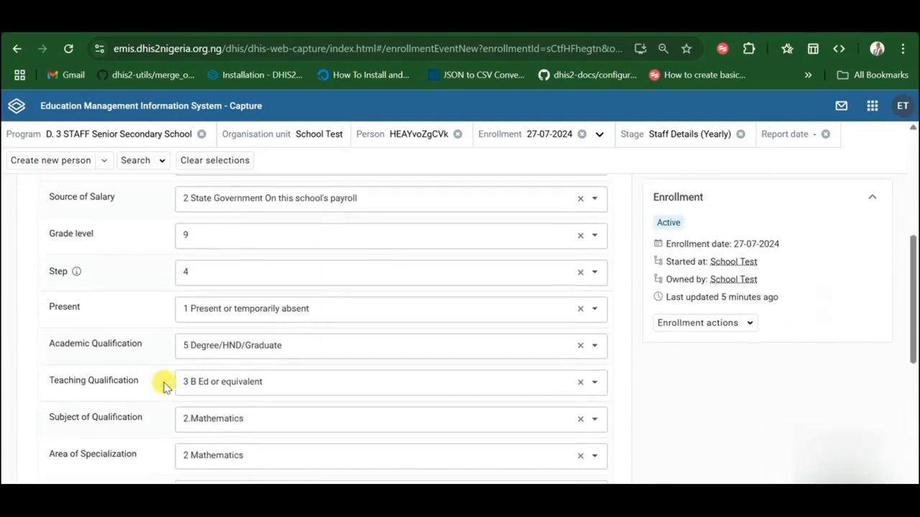
scroll(164, 386, "down", 3)
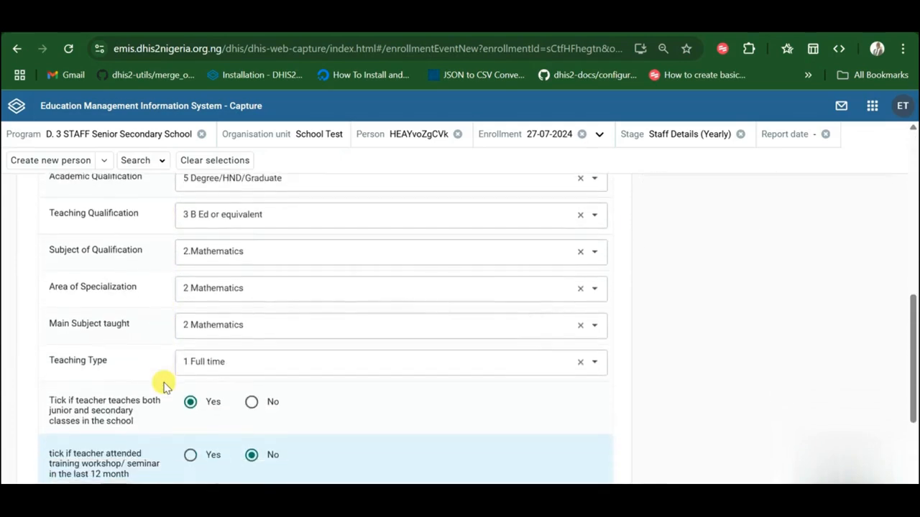
scroll(164, 386, "up", 3)
scroll(163, 385, "down", 2)
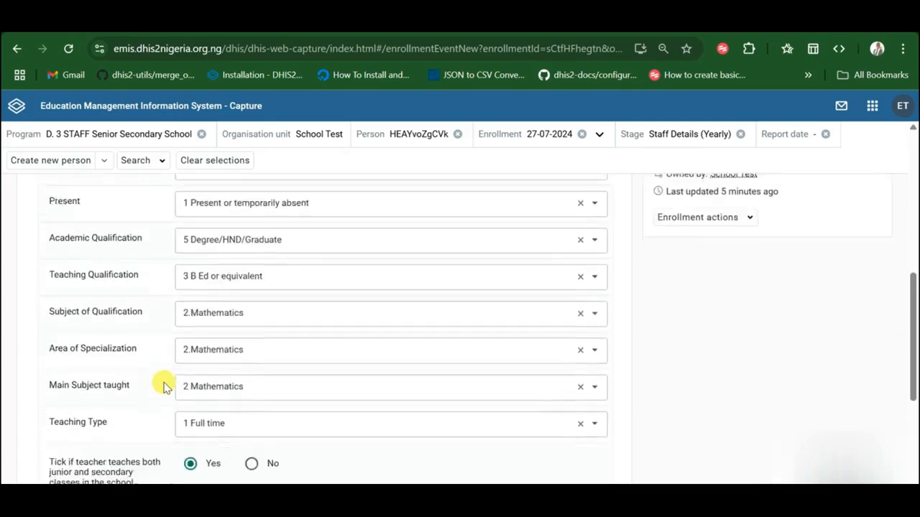
scroll(164, 386, "down", 3)
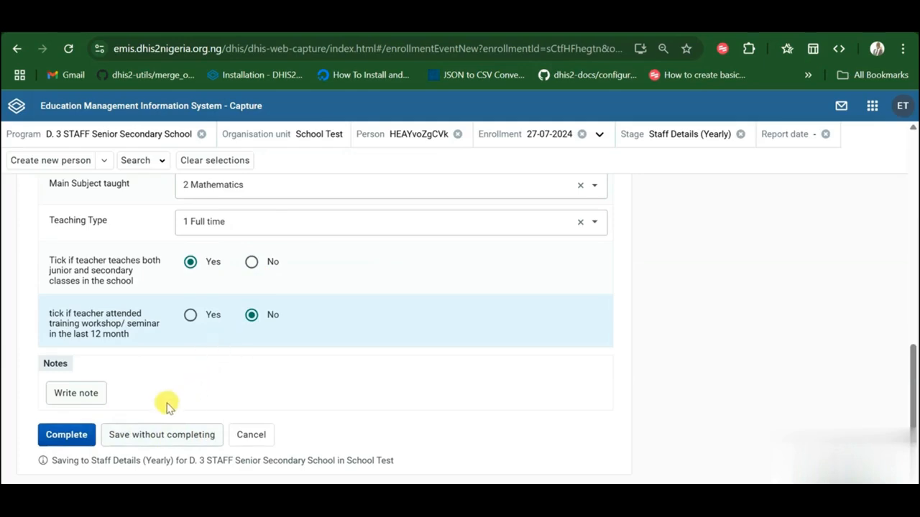
scroll(188, 369, "up", 6)
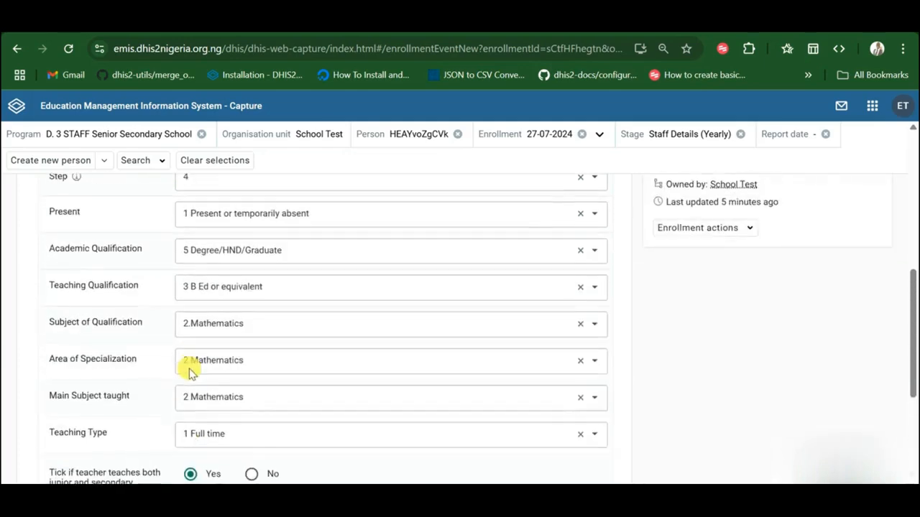
scroll(189, 369, "down", 1)
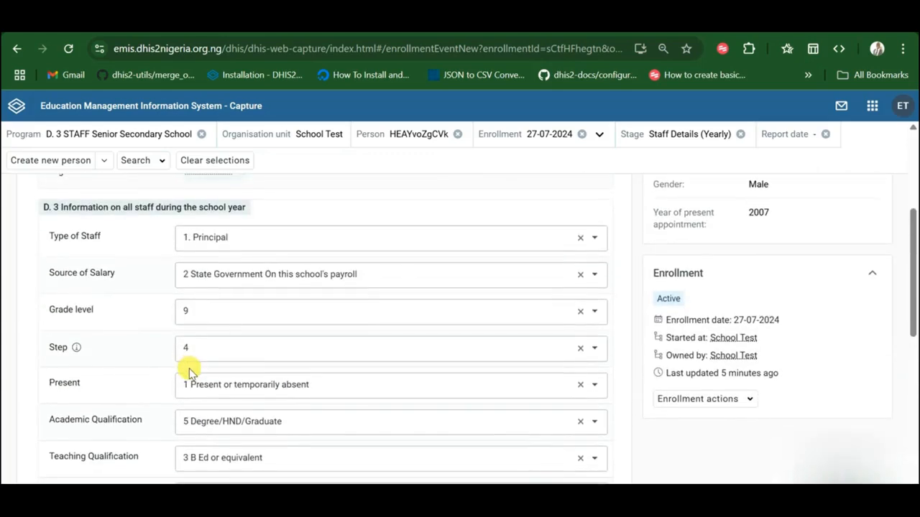
scroll(189, 369, "down", 5)
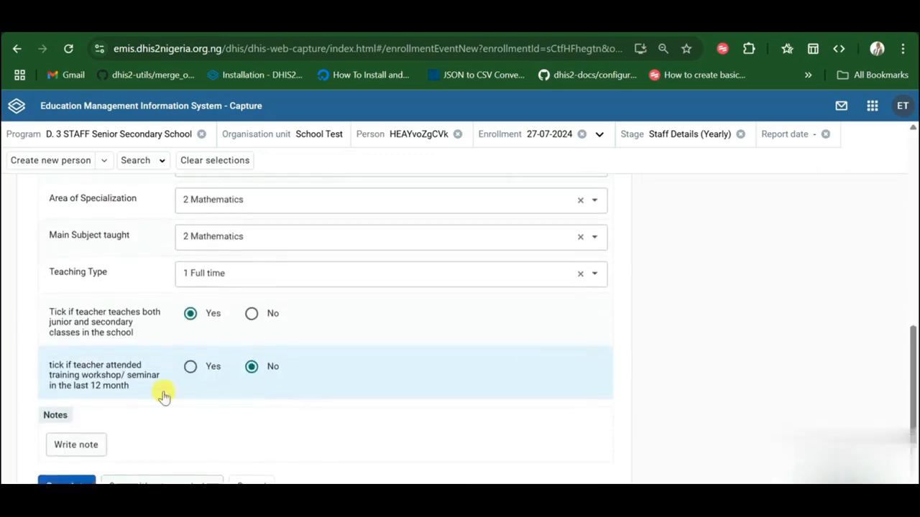
scroll(119, 414, "down", 1)
left_click(63, 435)
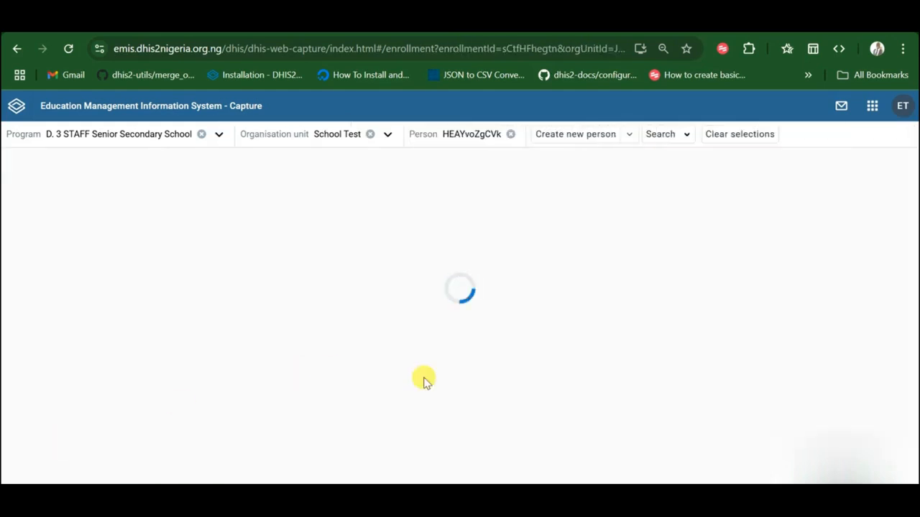
Step: Open the Completed Staff Details (Yearly) event row from Stages and Events
scroll(349, 386, "down", 1)
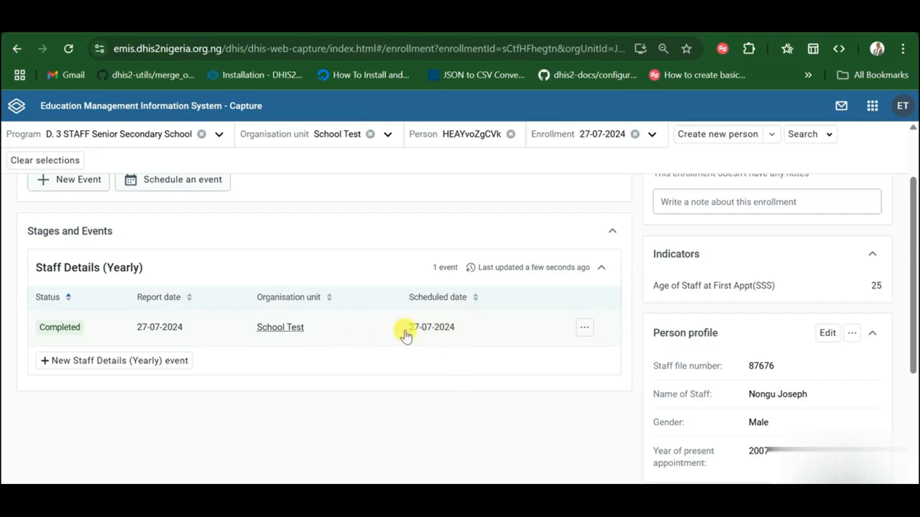
scroll(425, 324, "down", 1)
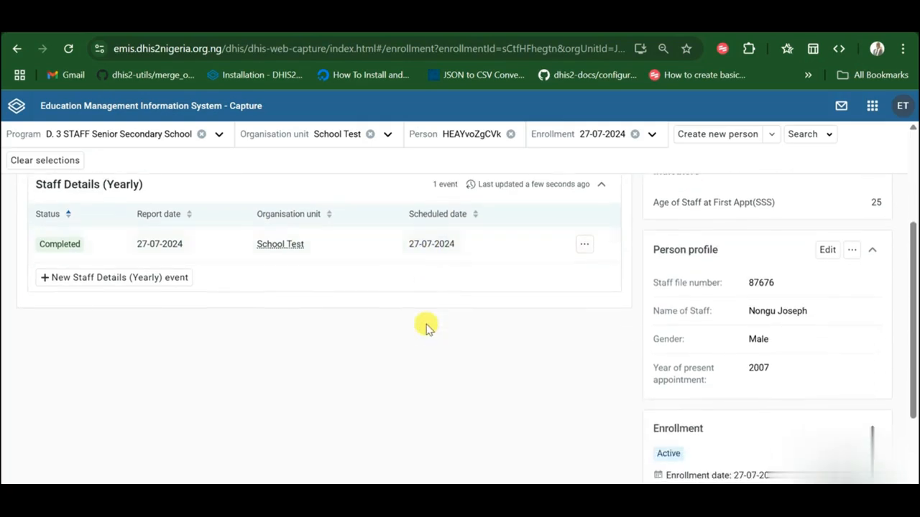
scroll(430, 275, "up", 2)
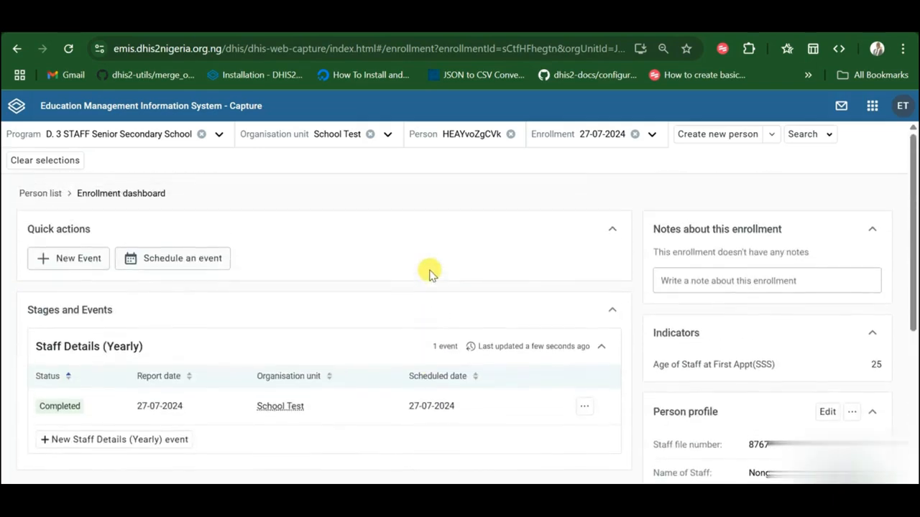
scroll(430, 275, "down", 1)
scroll(429, 276, "up", 2)
scroll(352, 302, "down", 2)
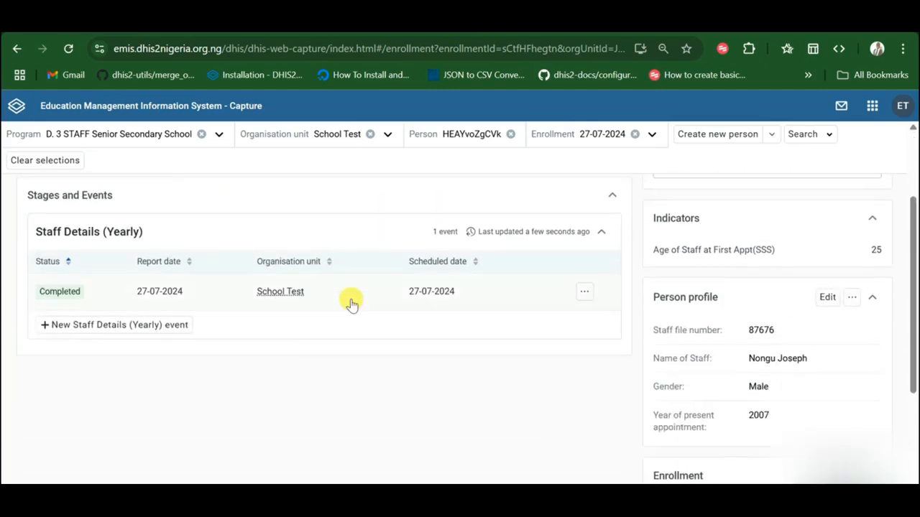
scroll(349, 333, "down", 1)
scroll(487, 314, "down", 2)
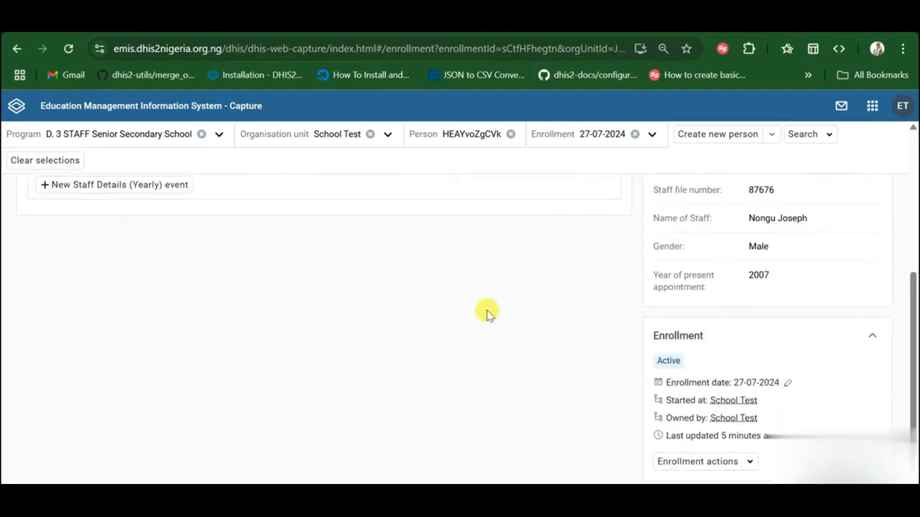
scroll(695, 325, "down", 1)
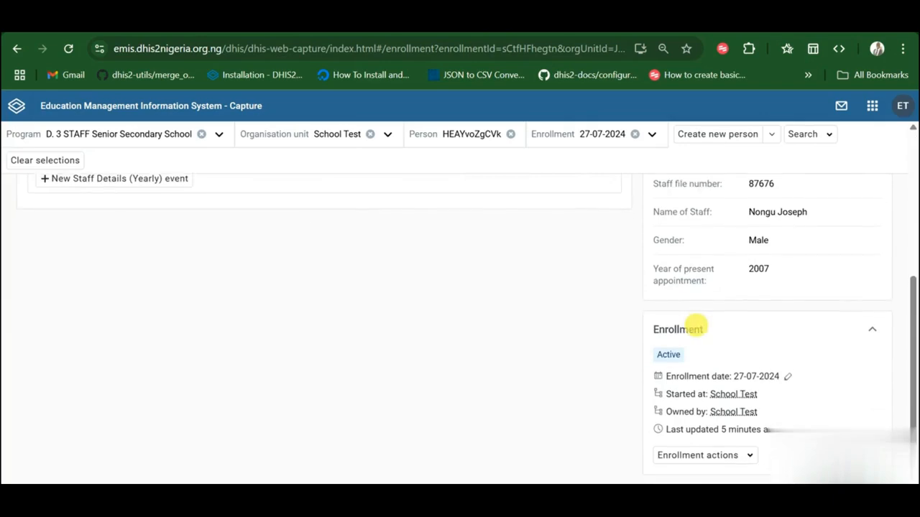
scroll(695, 326, "up", 5)
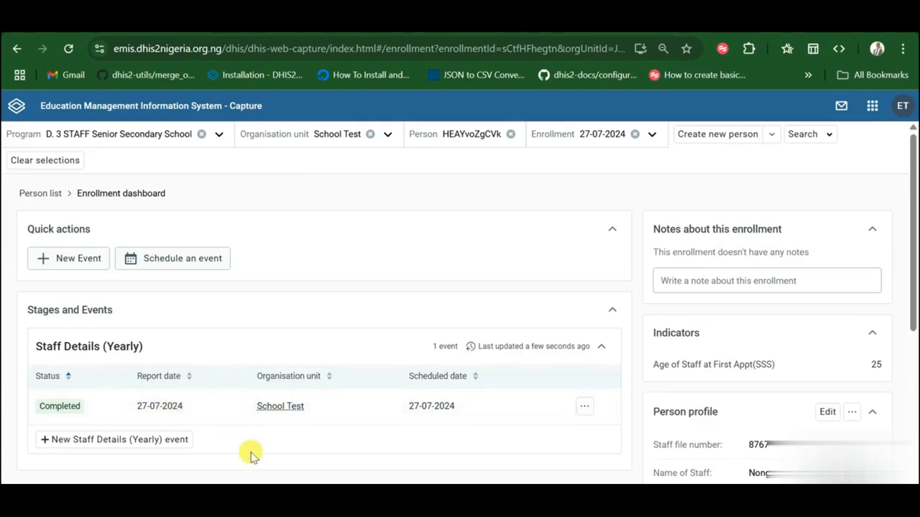
scroll(249, 452, "down", 3)
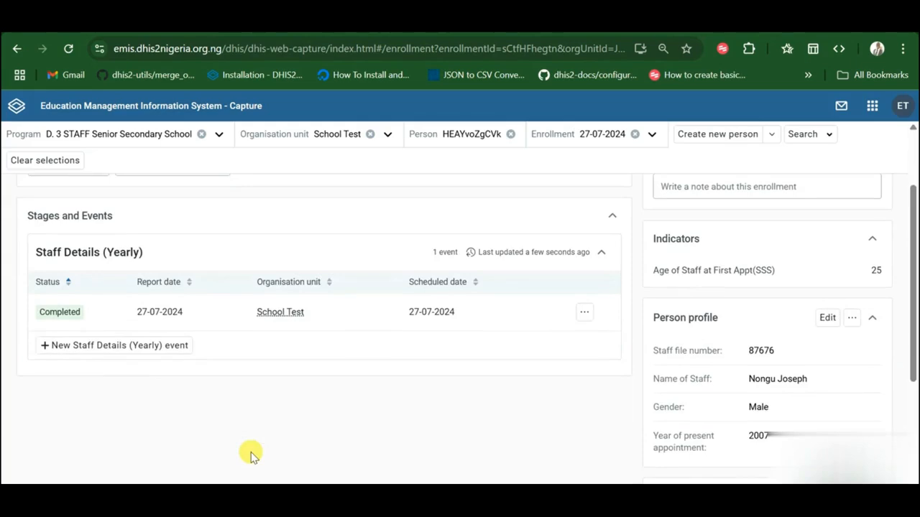
scroll(281, 392, "up", 3)
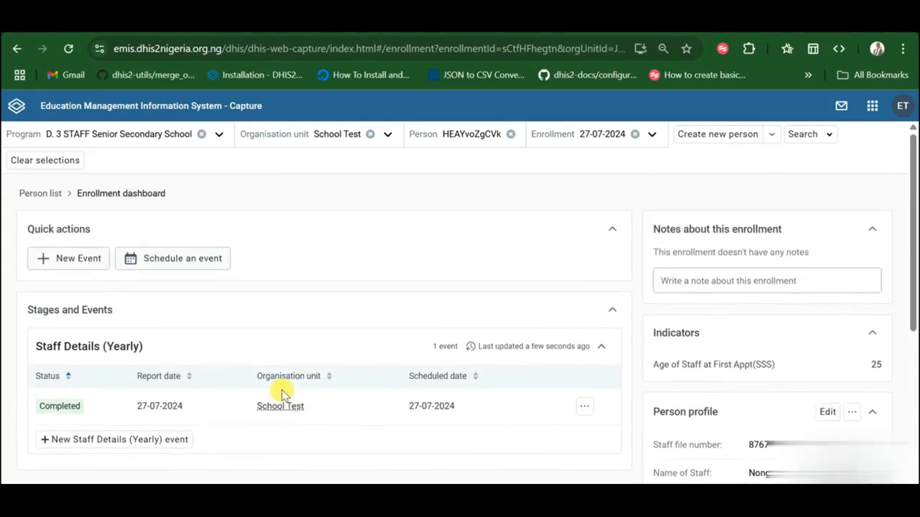
left_click(173, 408)
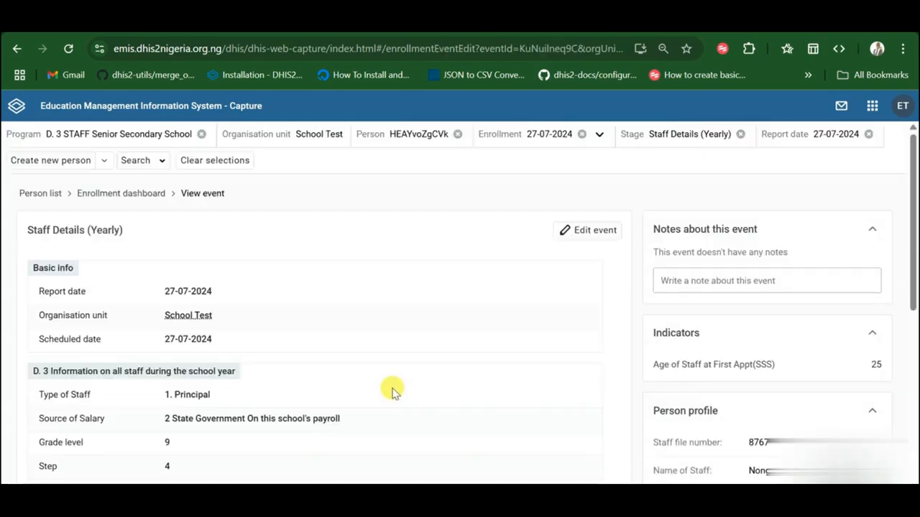
Step: Switch the viewed Staff Details (Yearly) event into edit mode
scroll(293, 408, "down", 5)
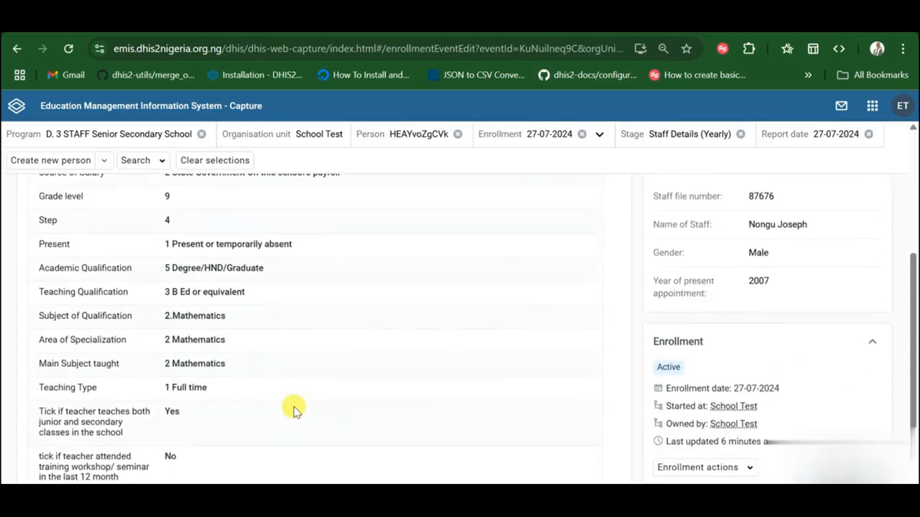
scroll(293, 408, "up", 5)
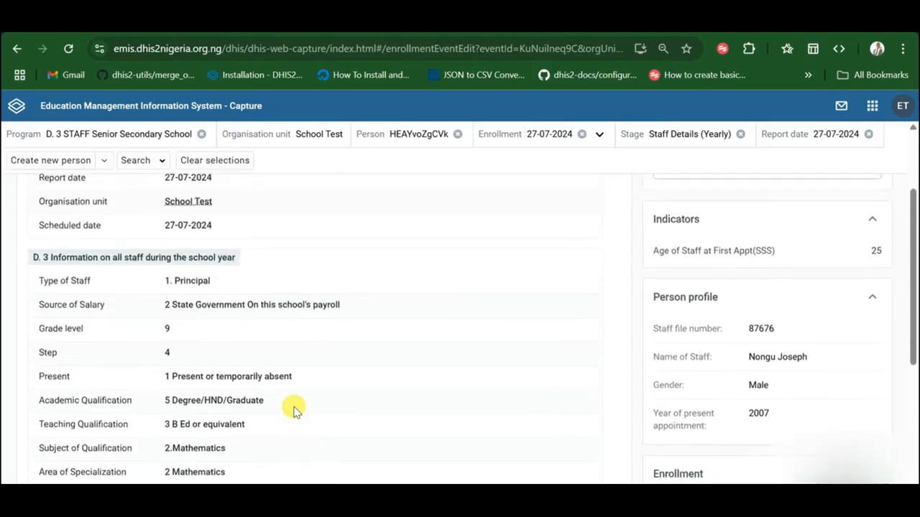
scroll(293, 408, "down", 1)
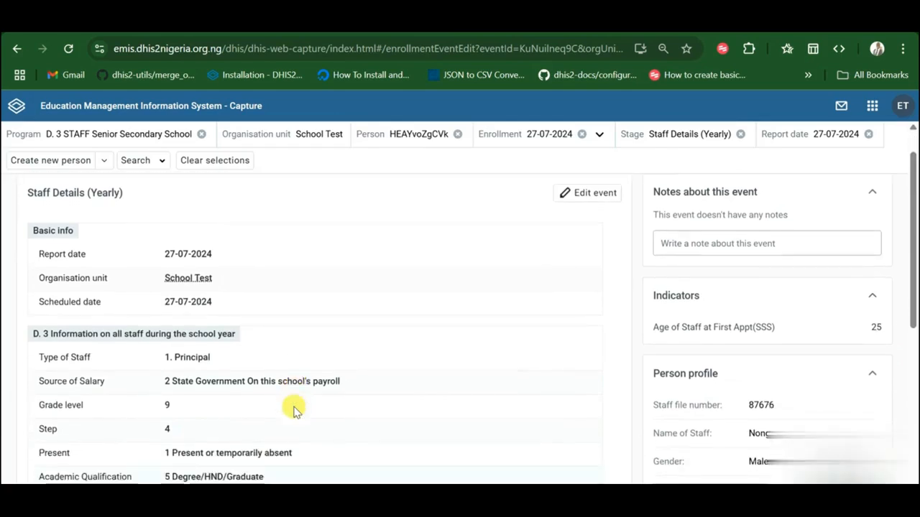
scroll(293, 408, "up", 1)
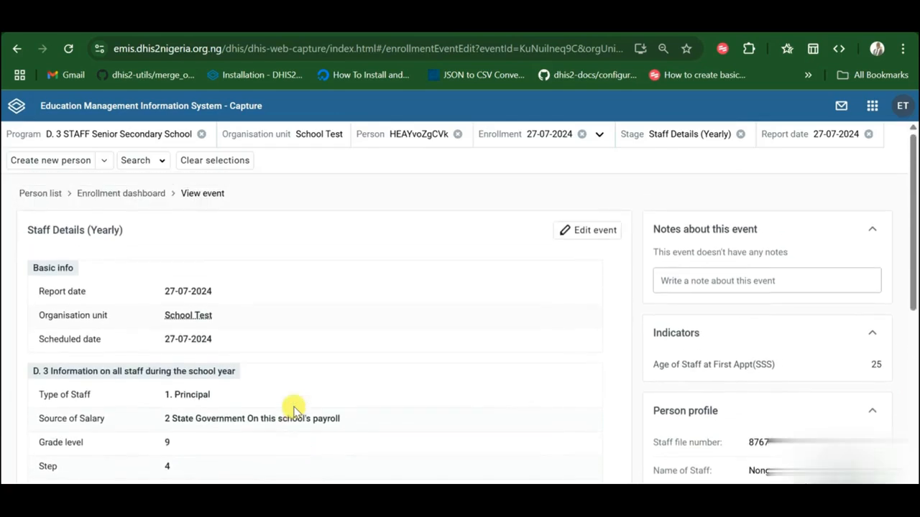
scroll(359, 394, "down", 1)
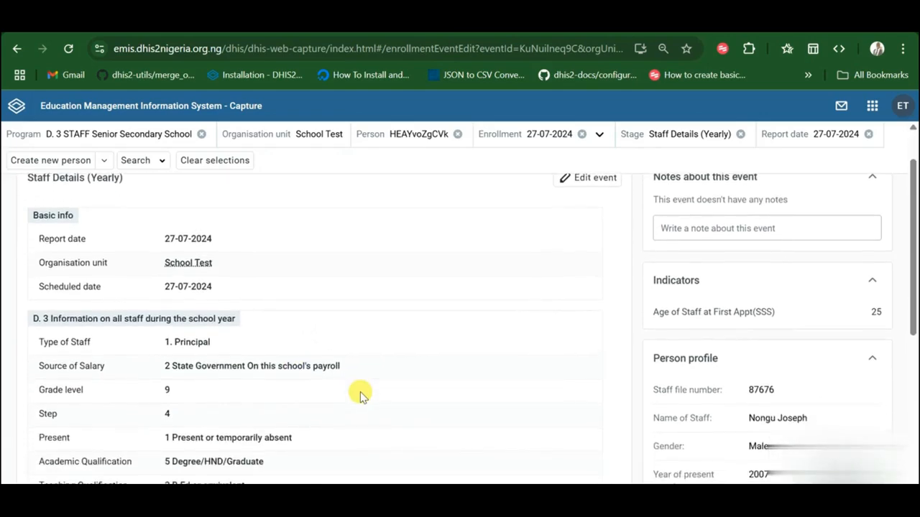
scroll(360, 393, "down", 1)
scroll(360, 393, "down", 1)
scroll(360, 394, "up", 1)
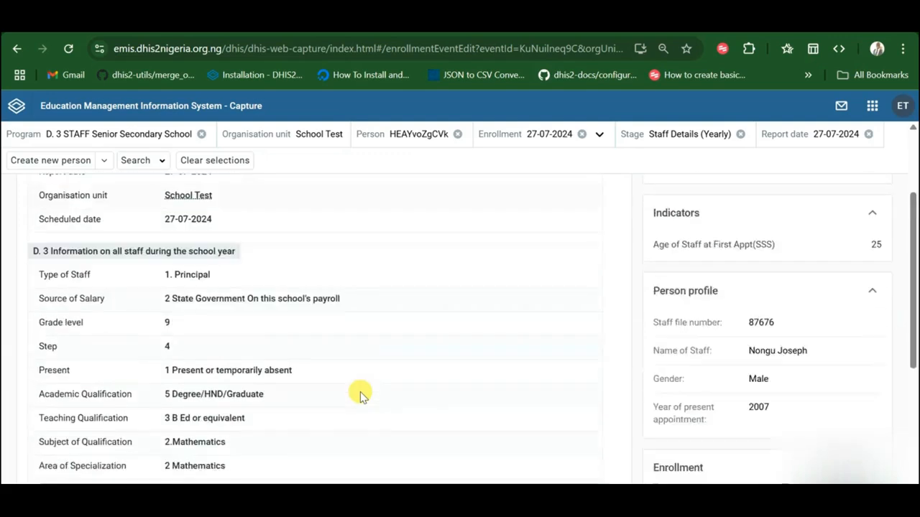
scroll(360, 394, "up", 3)
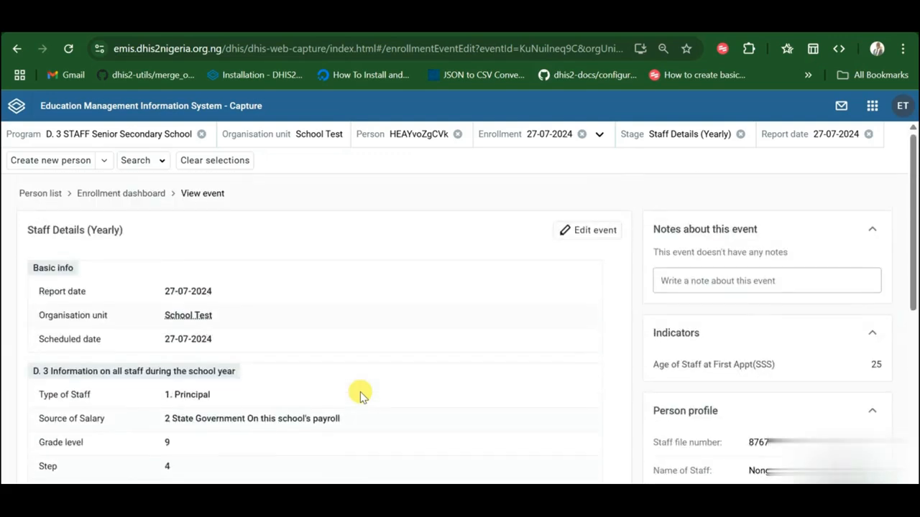
left_click(587, 232)
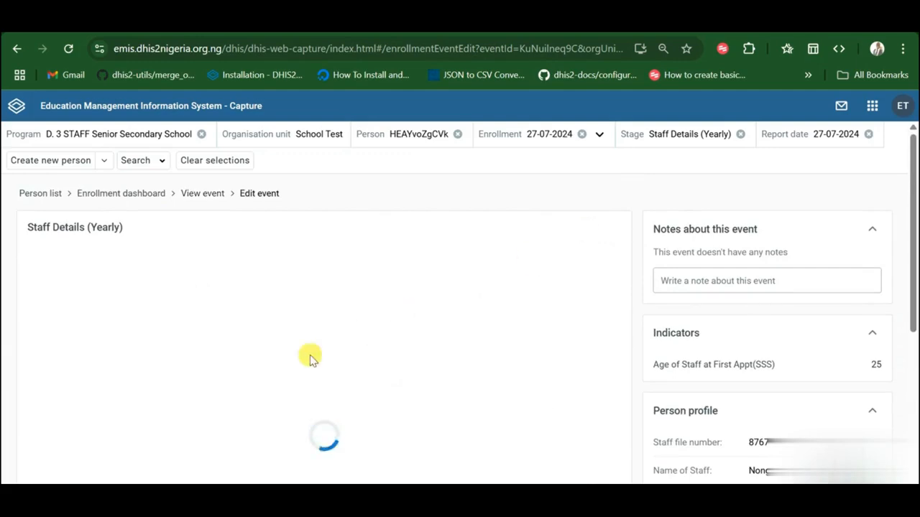
Step: Change Teaching Type to 2 Part time and dismiss the blanked-fields notice
scroll(312, 383, "down", 5)
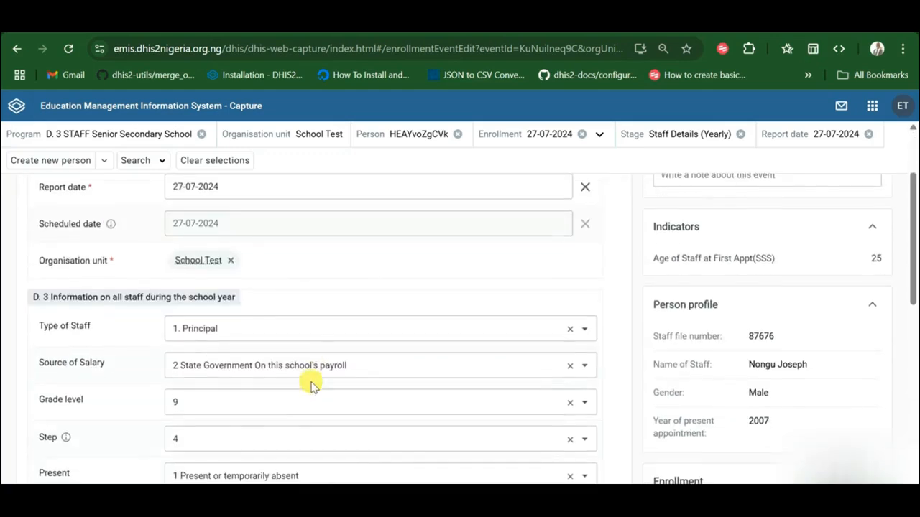
scroll(311, 383, "down", 5)
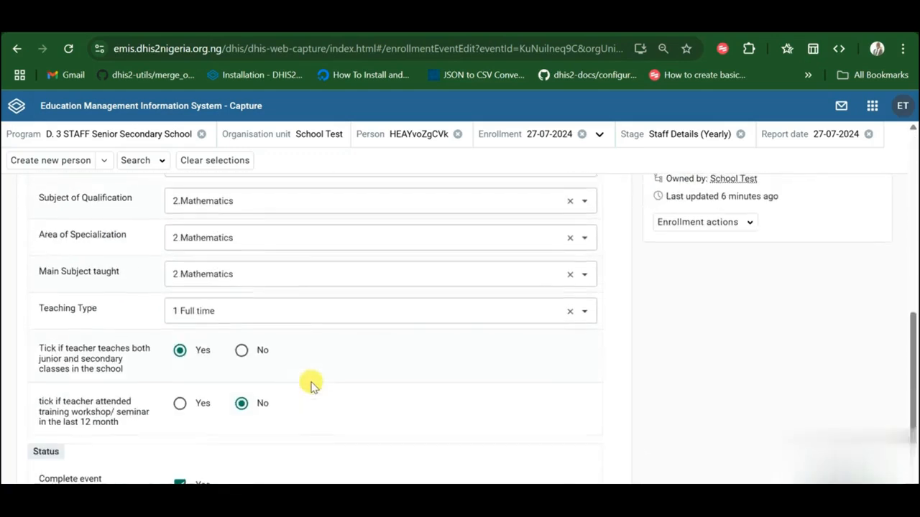
left_click(251, 310)
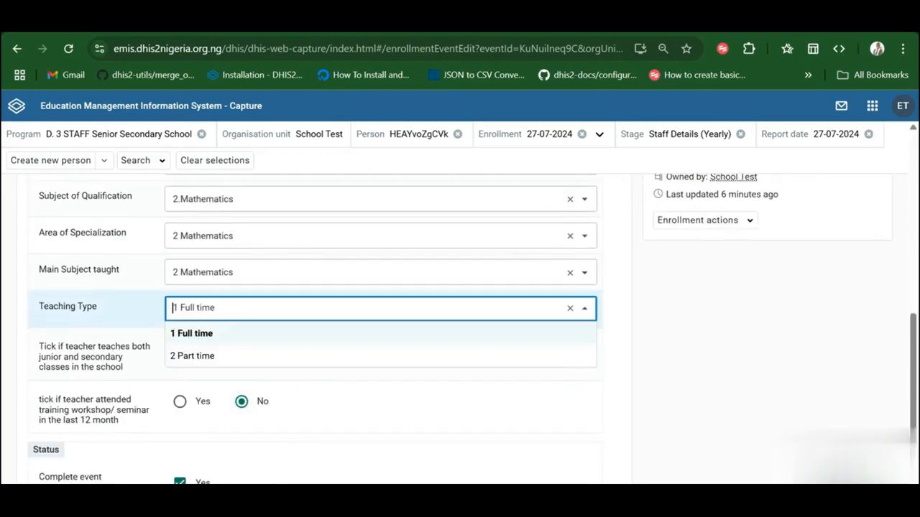
left_click(230, 353)
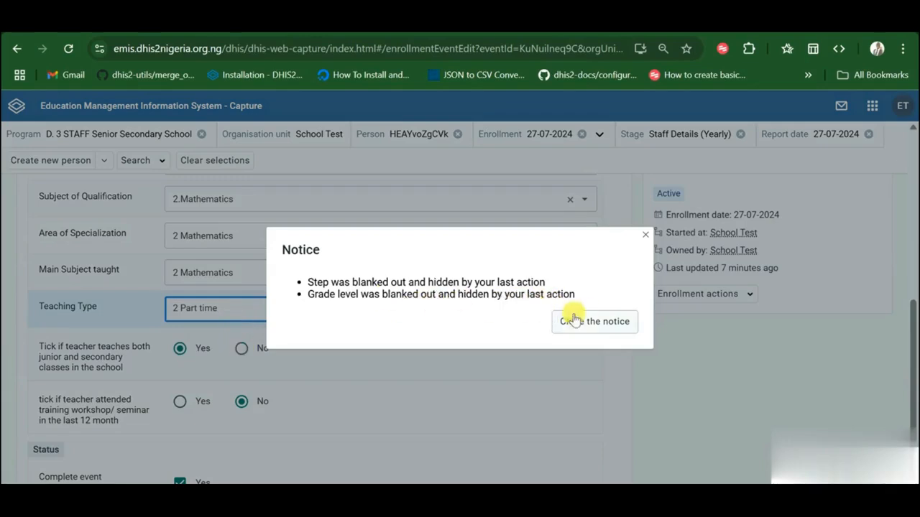
left_click(599, 325)
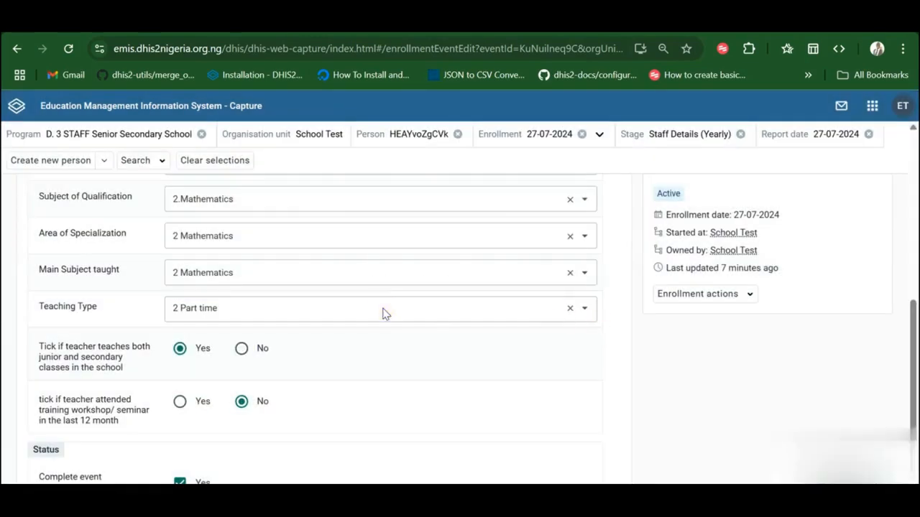
Step: Set Teaching Type back to 1 Full time and save the event
left_click(252, 299)
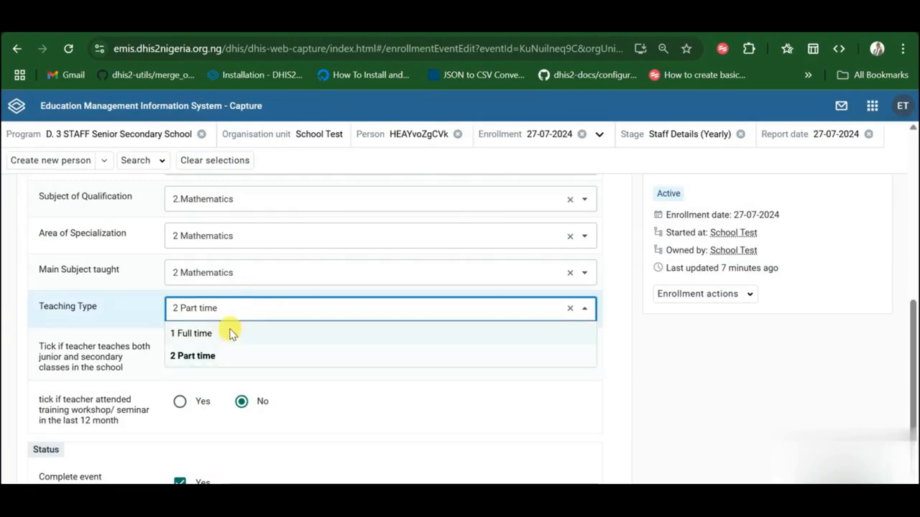
left_click(189, 334)
left_click(195, 349)
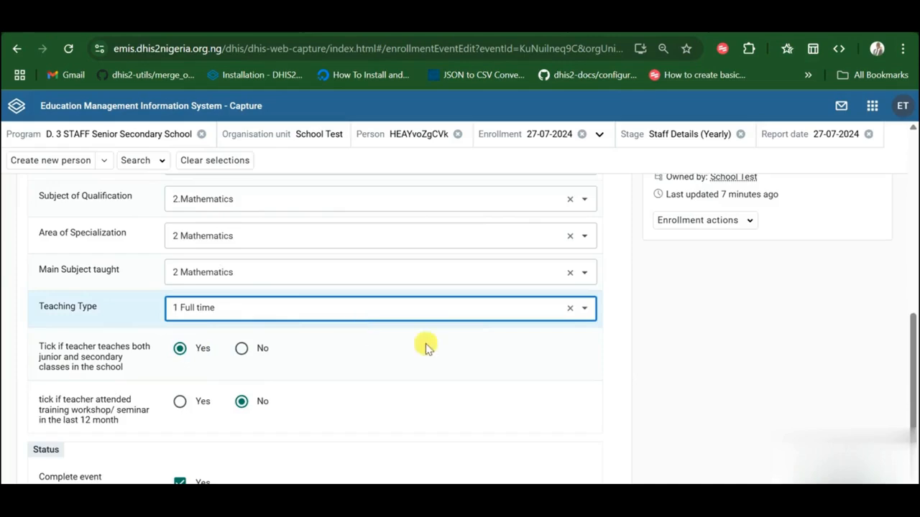
scroll(453, 352, "down", 1)
scroll(453, 354, "up", 4)
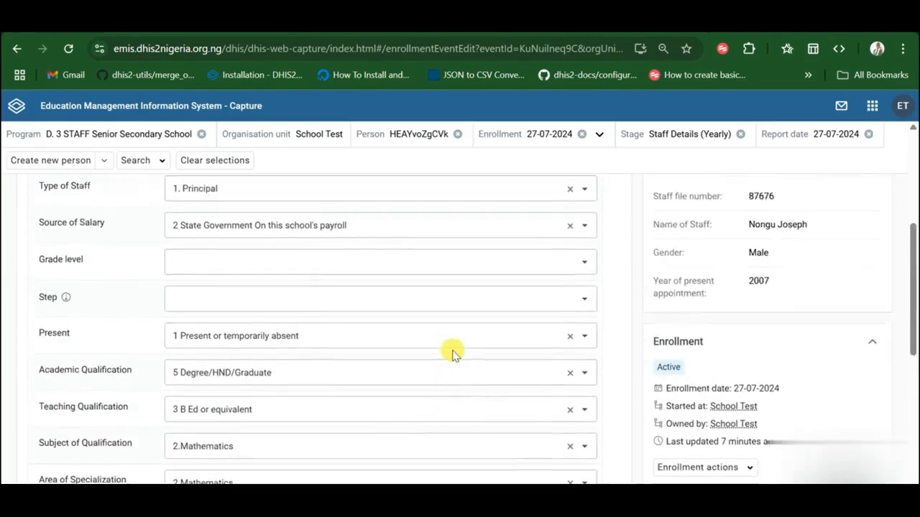
scroll(453, 353, "down", 4)
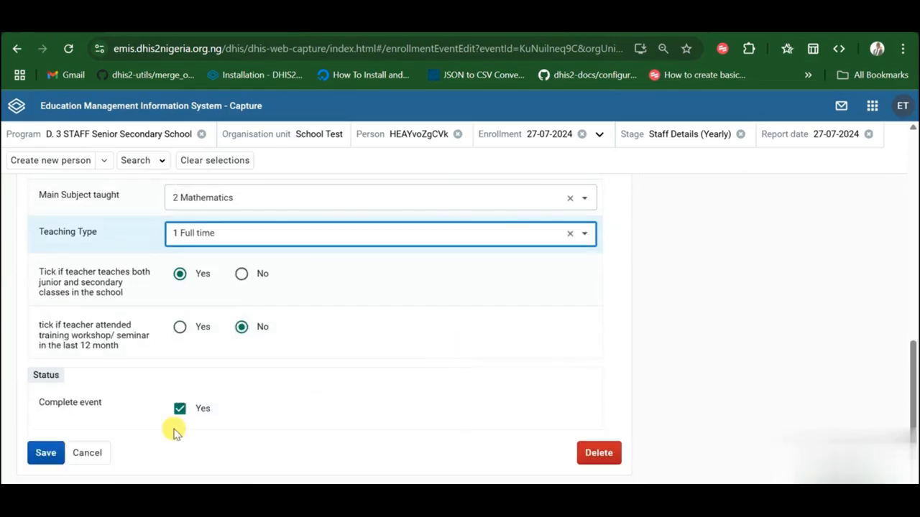
left_click(44, 454)
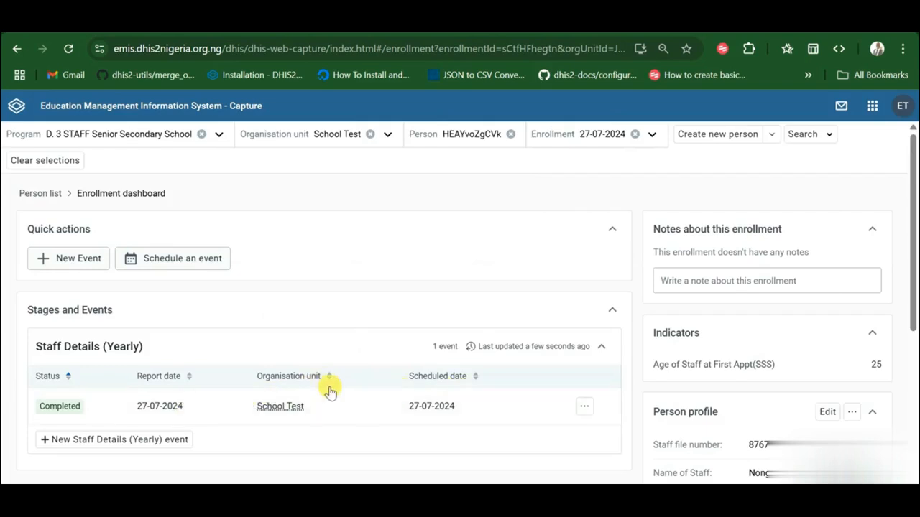
Step: Scroll the enrollment dashboard to check the Completed Staff Details (Yearly) event dated 27-07-2024
scroll(330, 391, "down", 1)
scroll(330, 391, "up", 1)
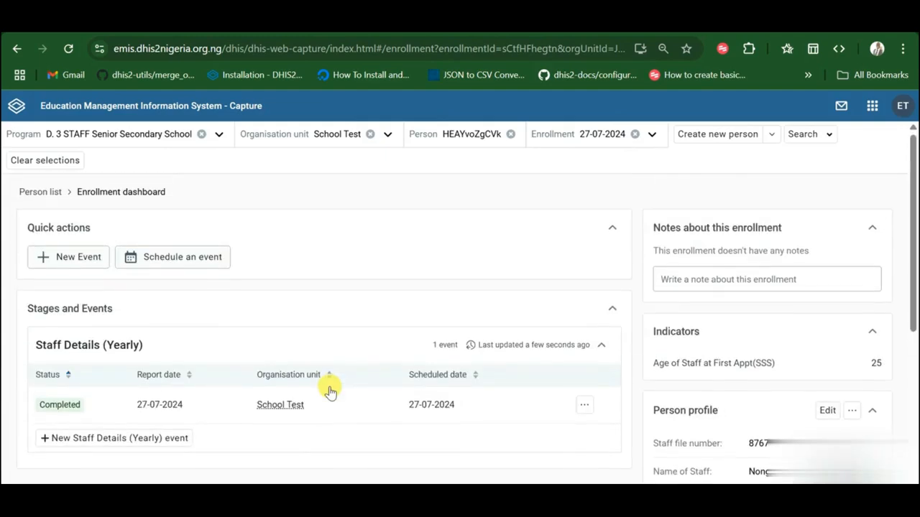
scroll(329, 391, "down", 1)
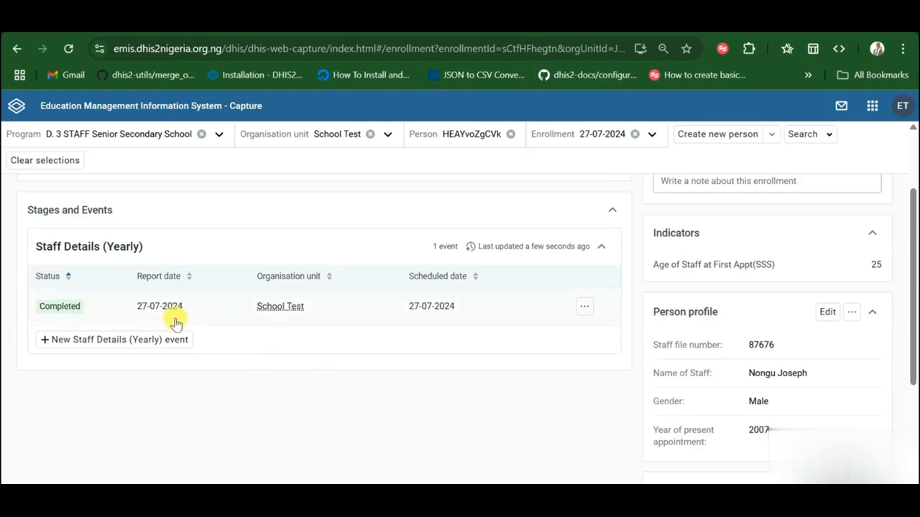
scroll(299, 350, "up", 1)
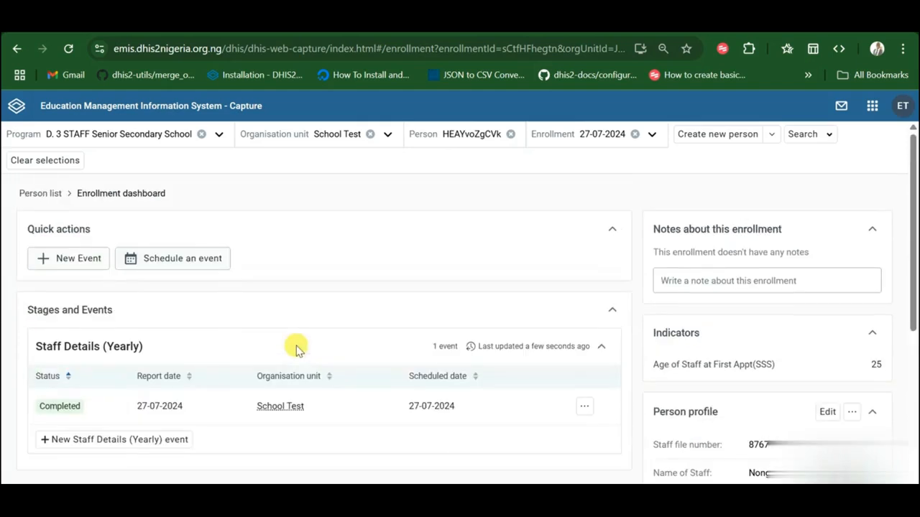